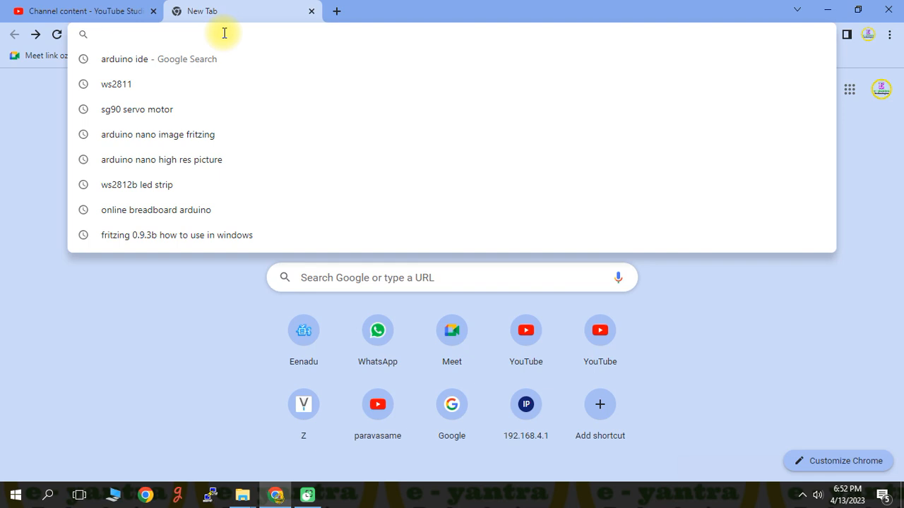
Step: Search the web for "ARDUINO IDE" and open the official Arduino software download page
type("ARDUINO IDE")
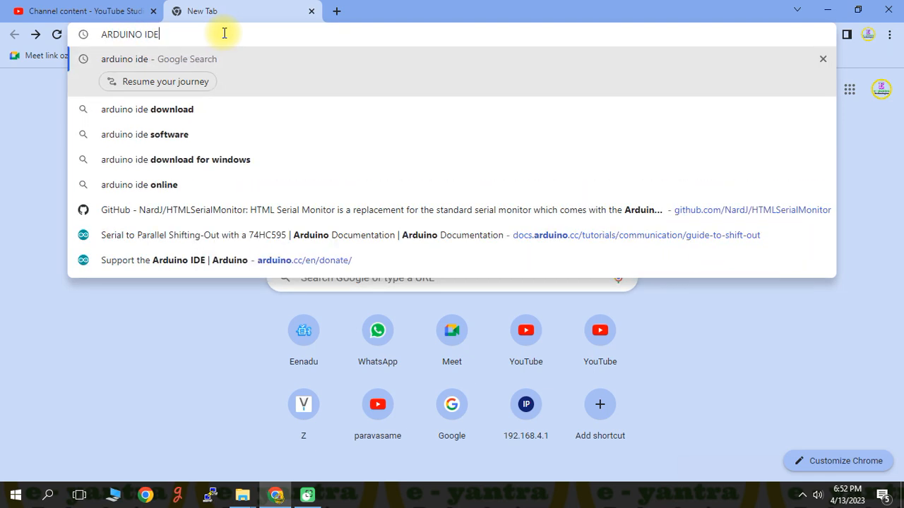
key("Return")
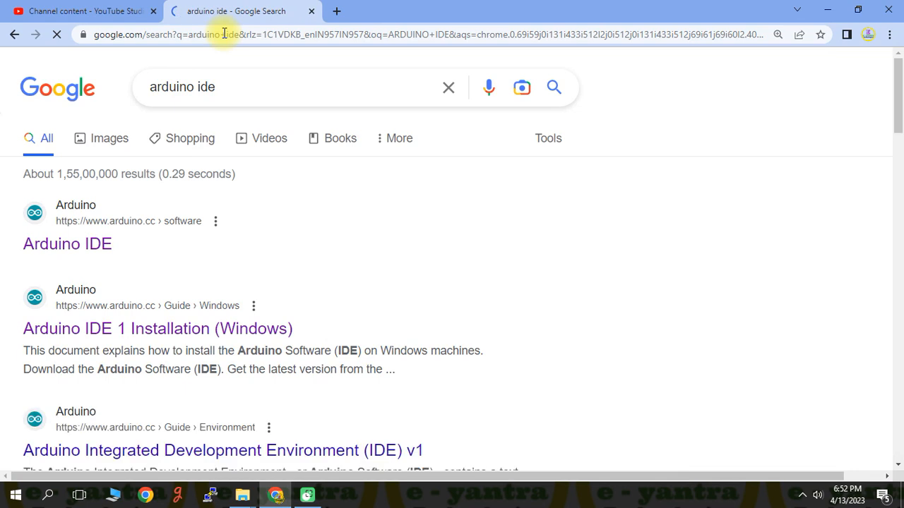
left_click(83, 247)
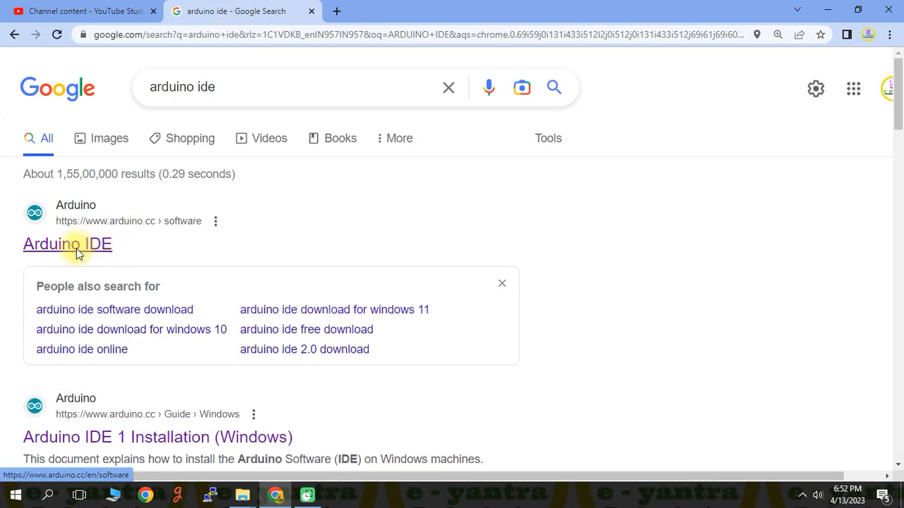
left_click(83, 247)
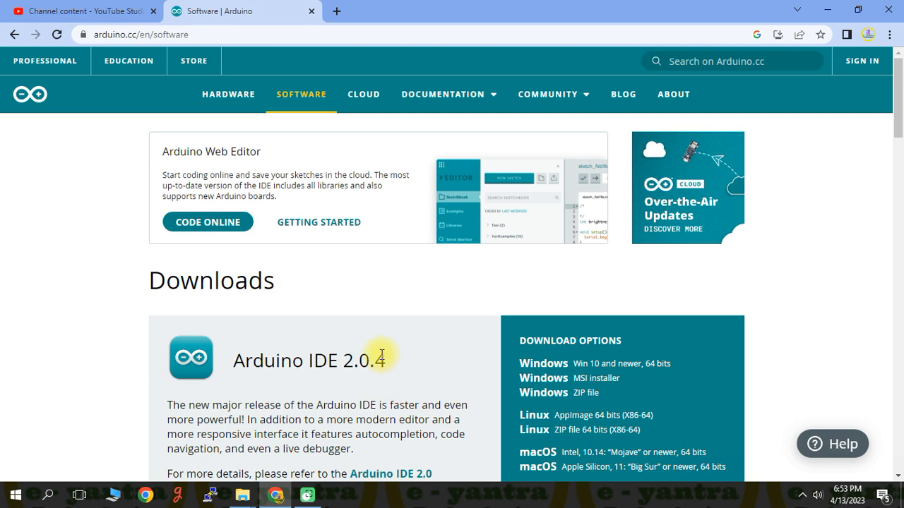
Step: Download the legacy Arduino IDE 1.8.19 installer for Windows 7 and newer without donating, and dismiss the survey
scroll(379, 353, "down", 1)
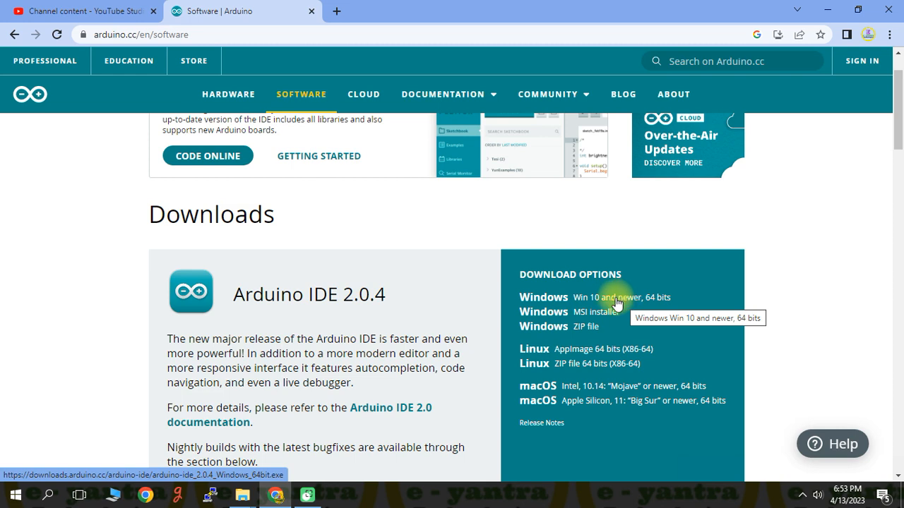
scroll(413, 312, "down", 4)
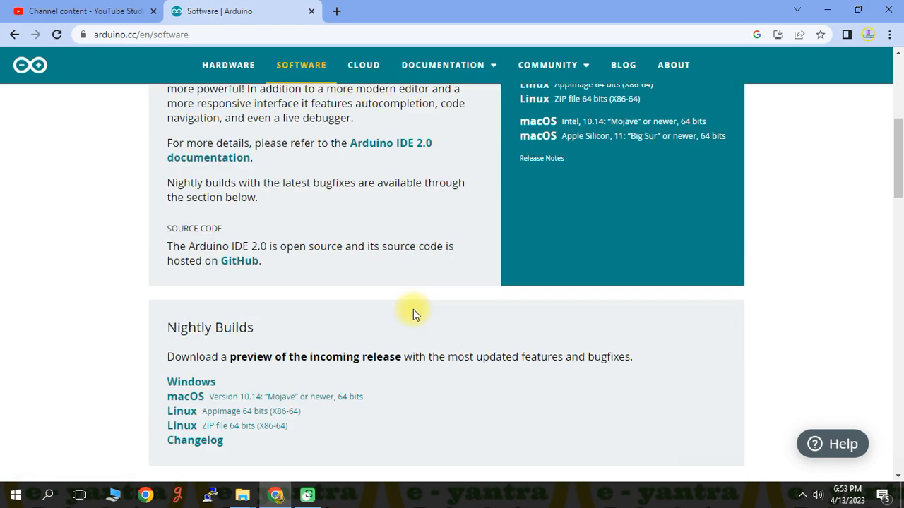
scroll(413, 309, "down", 8)
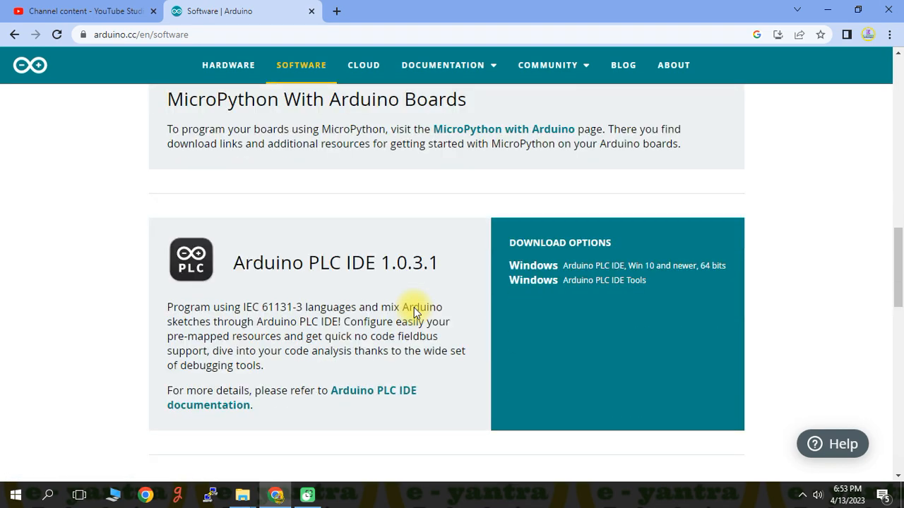
scroll(413, 309, "down", 5)
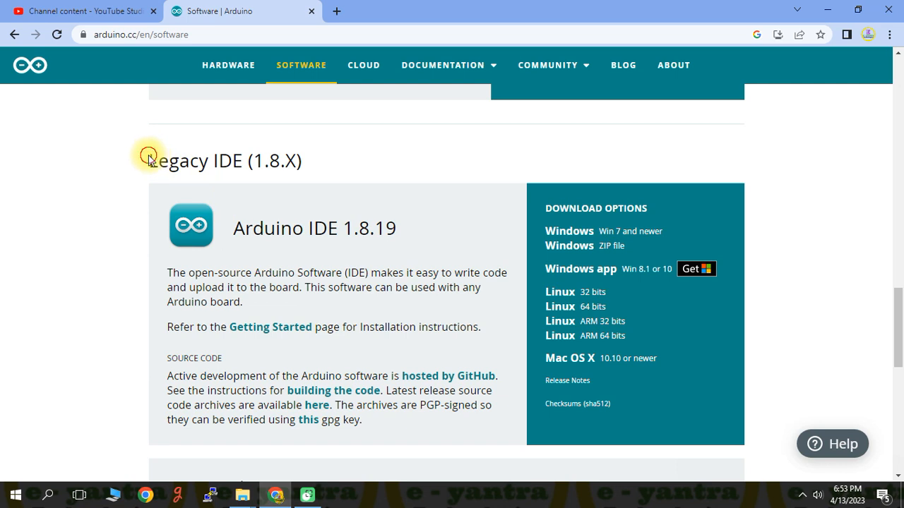
left_click_drag(149, 159, 322, 170)
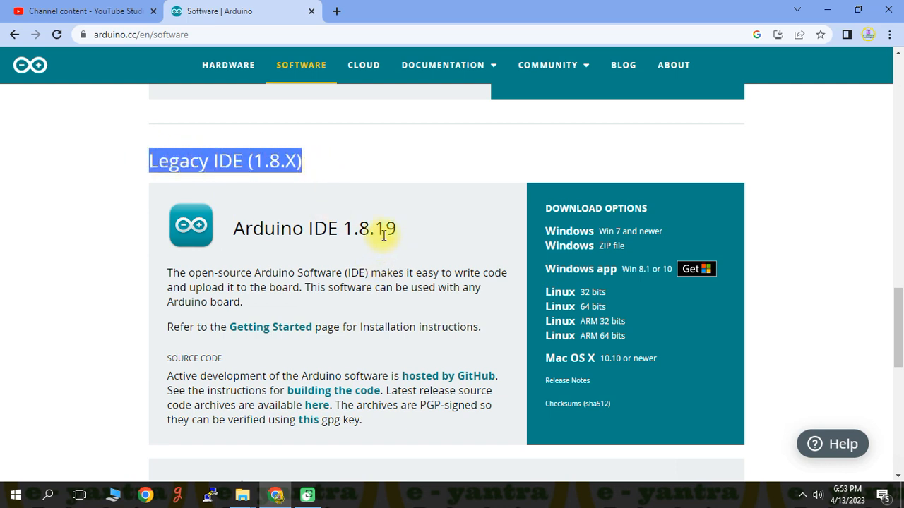
left_click(629, 240)
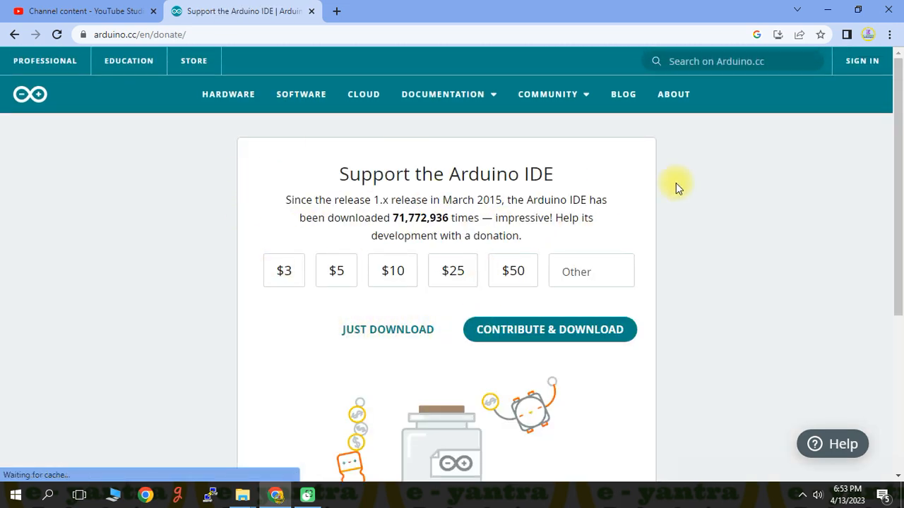
scroll(402, 367, "down", 2)
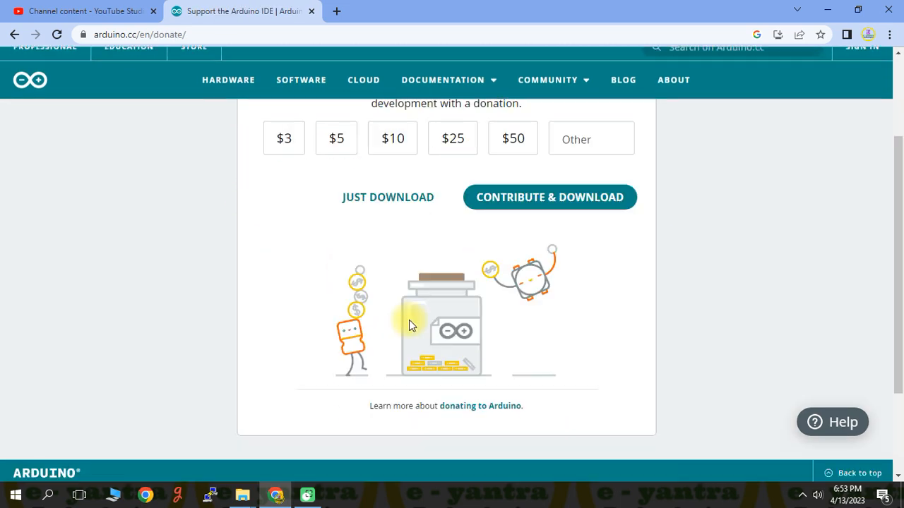
left_click(385, 201)
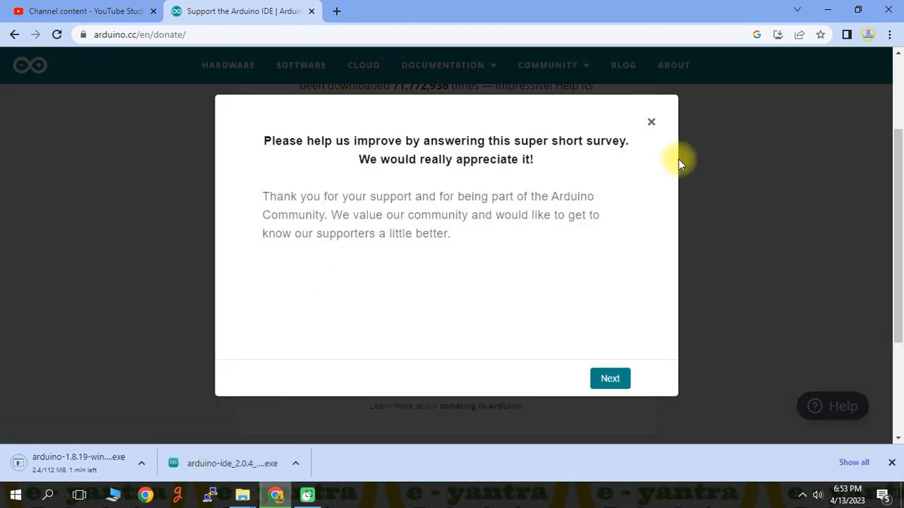
left_click(650, 122)
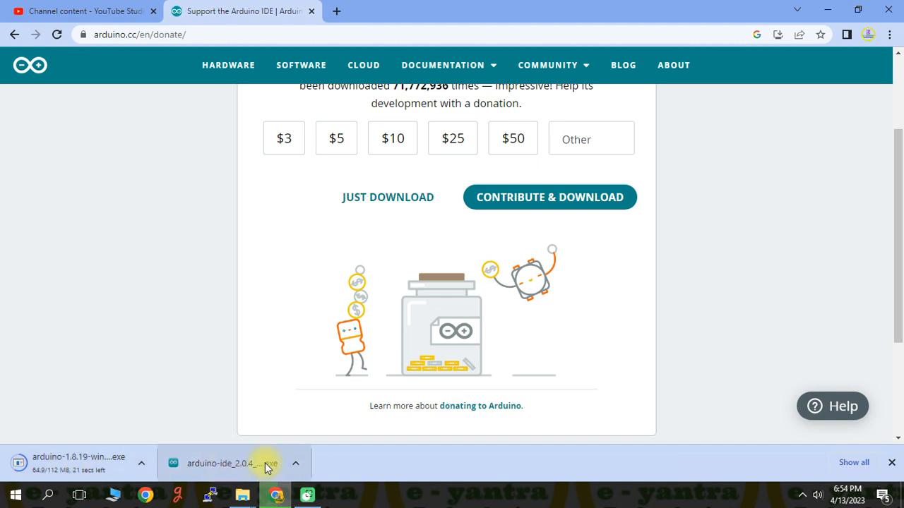
Step: Run the downloaded Arduino IDE 2.0.4 installer, accept the license, and install it only for the current user in the default folder
left_click(254, 462)
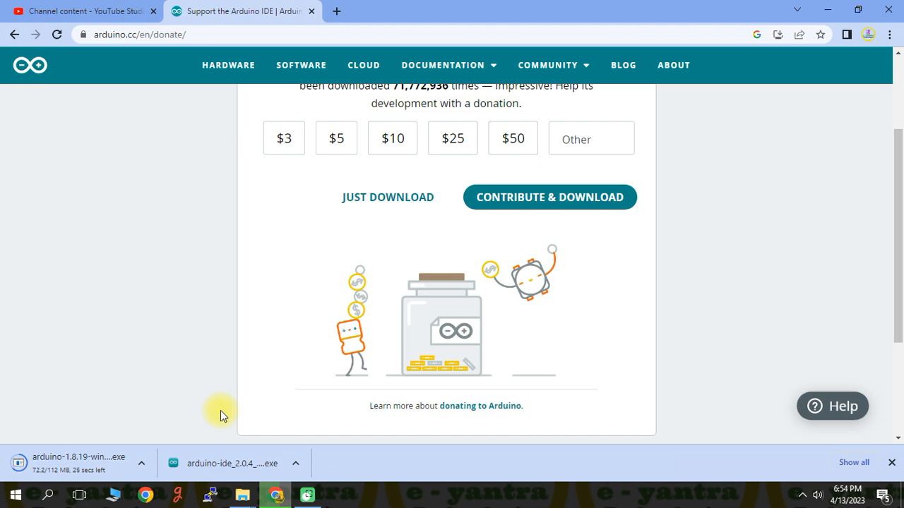
left_click(825, 10)
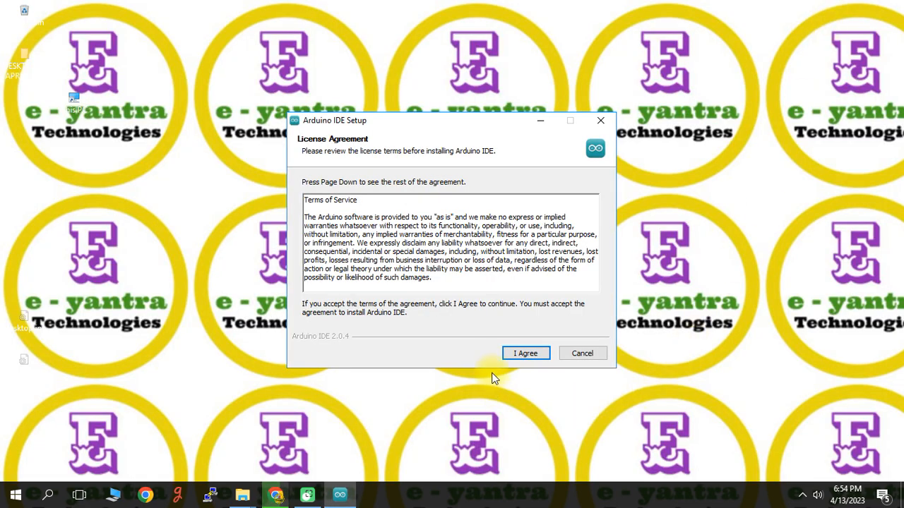
left_click(524, 354)
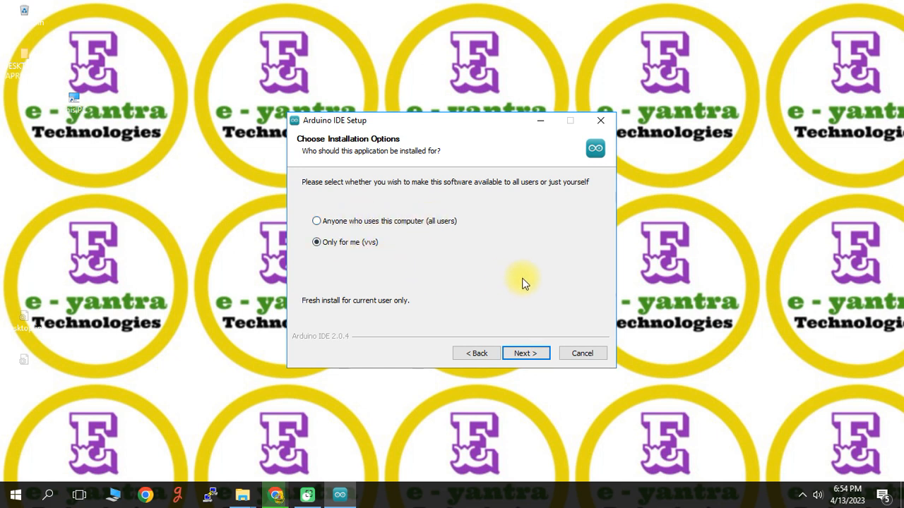
left_click(539, 359)
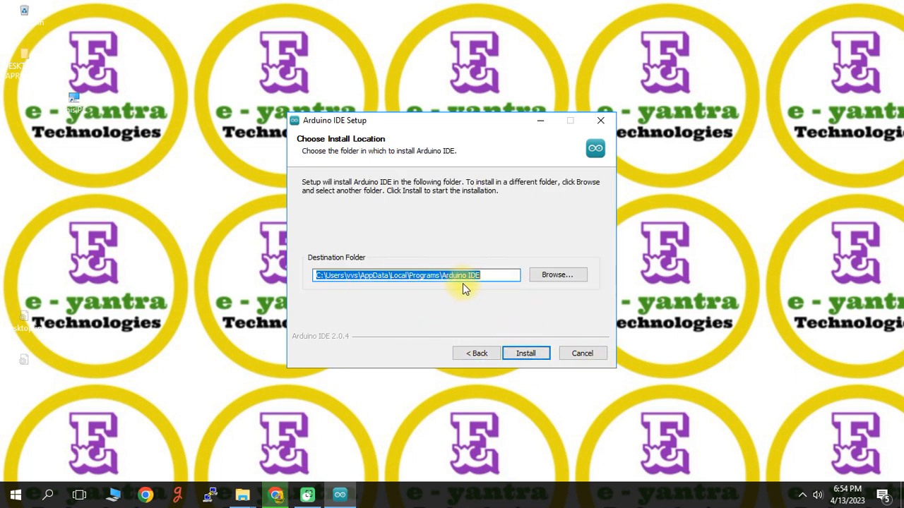
left_click(538, 358)
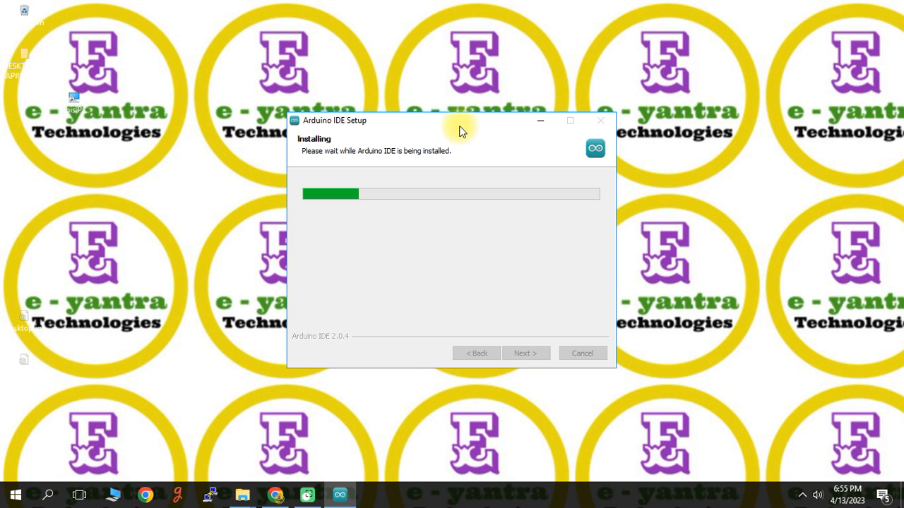
left_click_drag(459, 130, 427, 89)
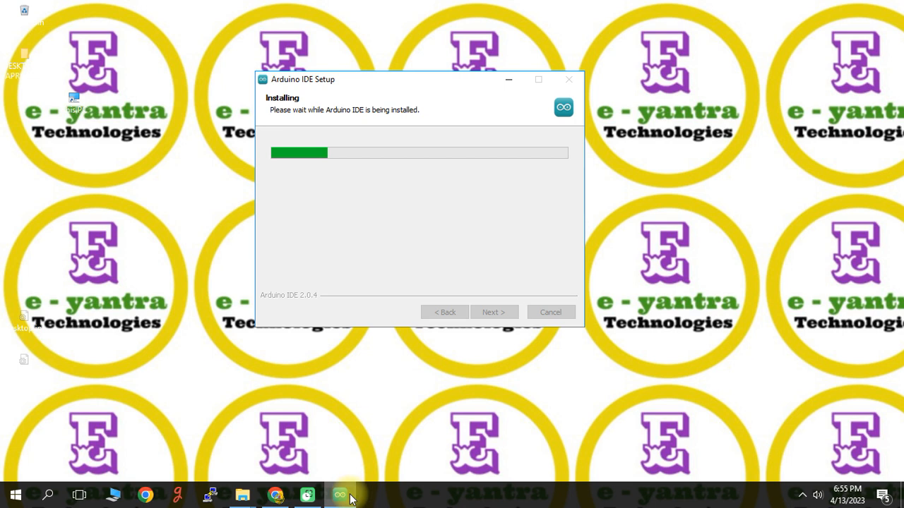
mouse_move(340, 498)
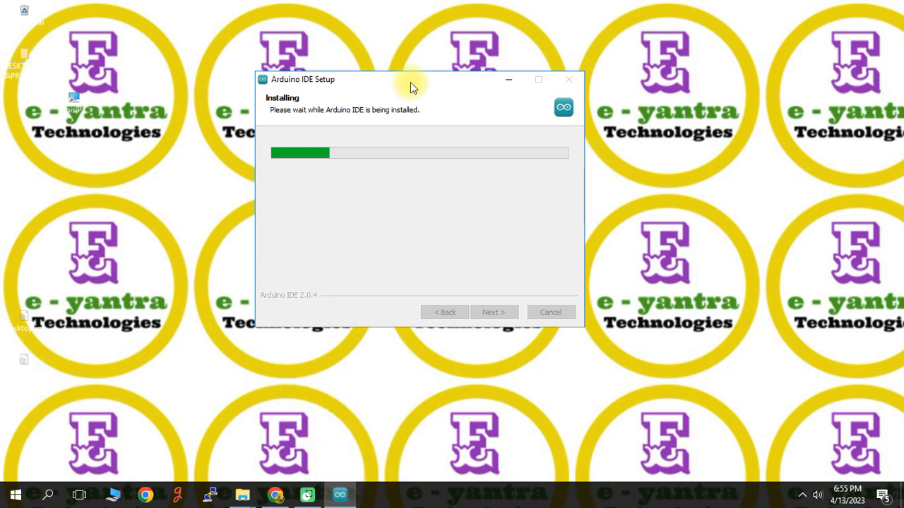
left_click_drag(413, 87, 376, 81)
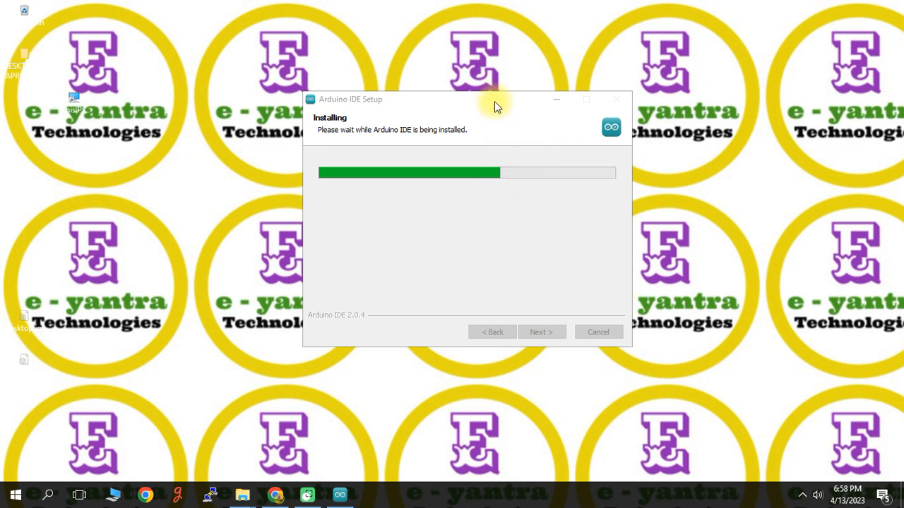
left_click_drag(495, 99, 439, 74)
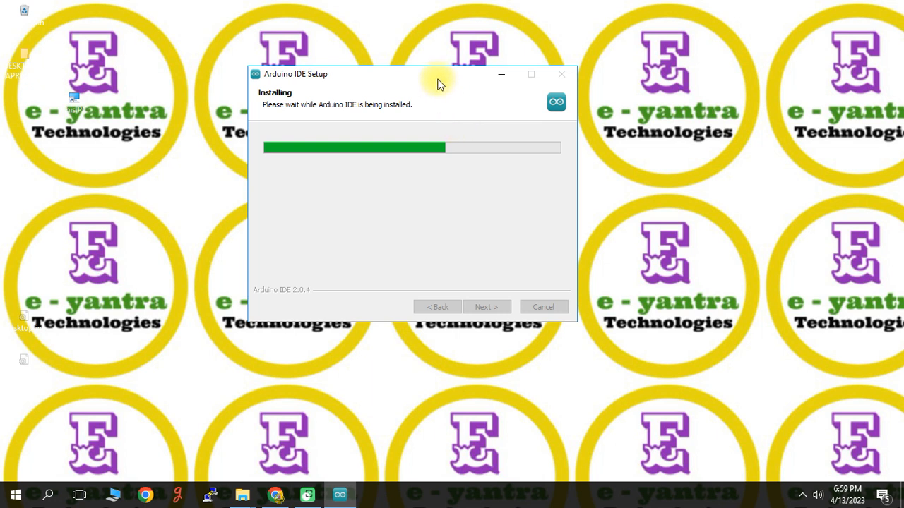
left_click_drag(438, 78, 456, 102)
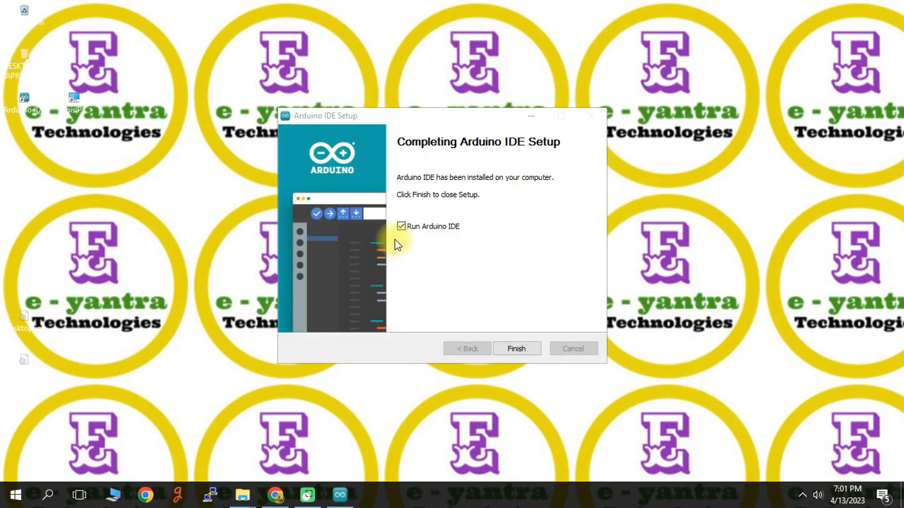
Step: Finish the setup with Run Arduino IDE enabled, and allow mdns-discovery.exe and Arduino IDE through Windows Firewall on public networks
left_click(514, 350)
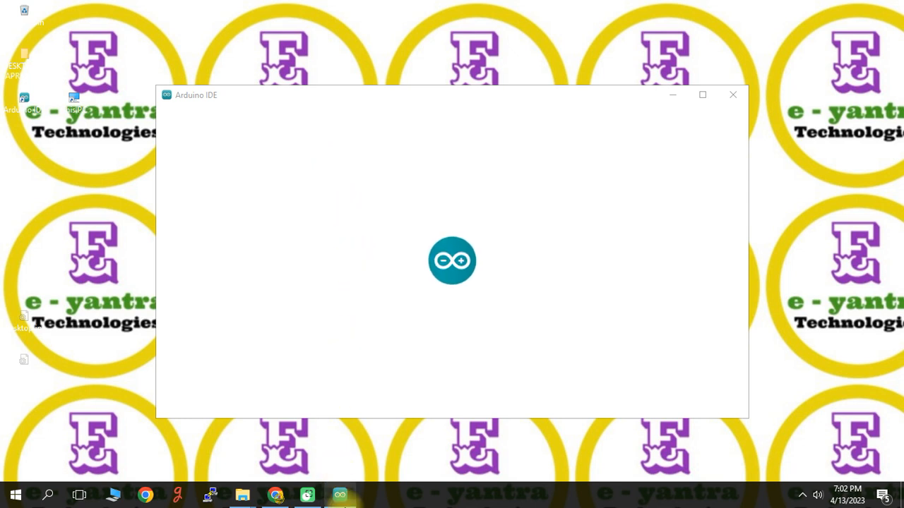
left_click(342, 499)
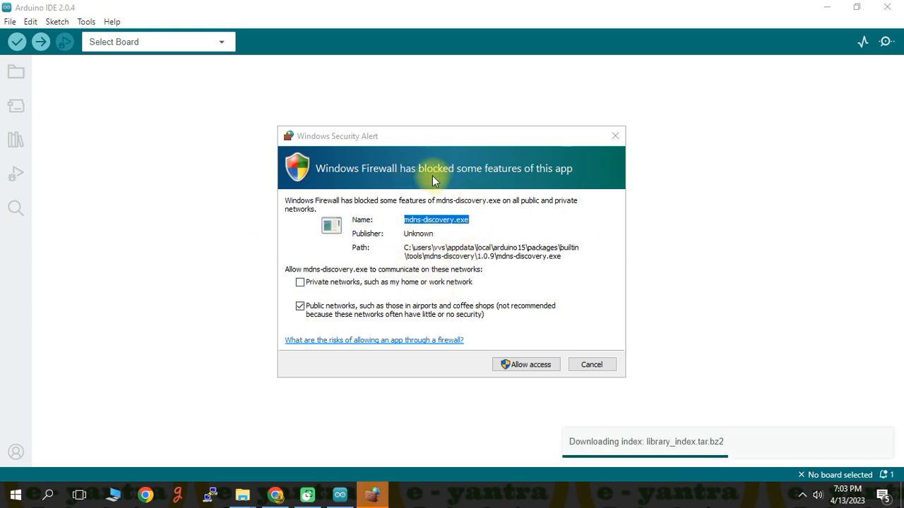
left_click(517, 366)
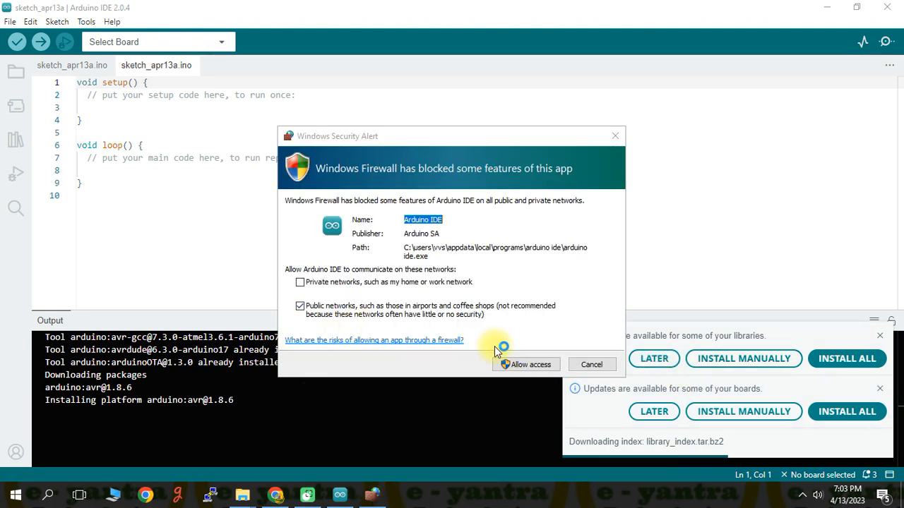
left_click(526, 372)
left_click(531, 365)
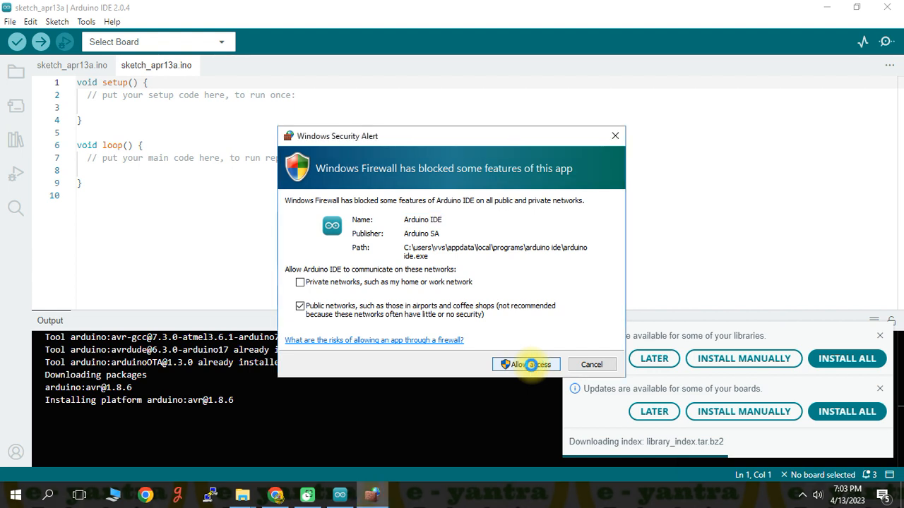
left_click(531, 365)
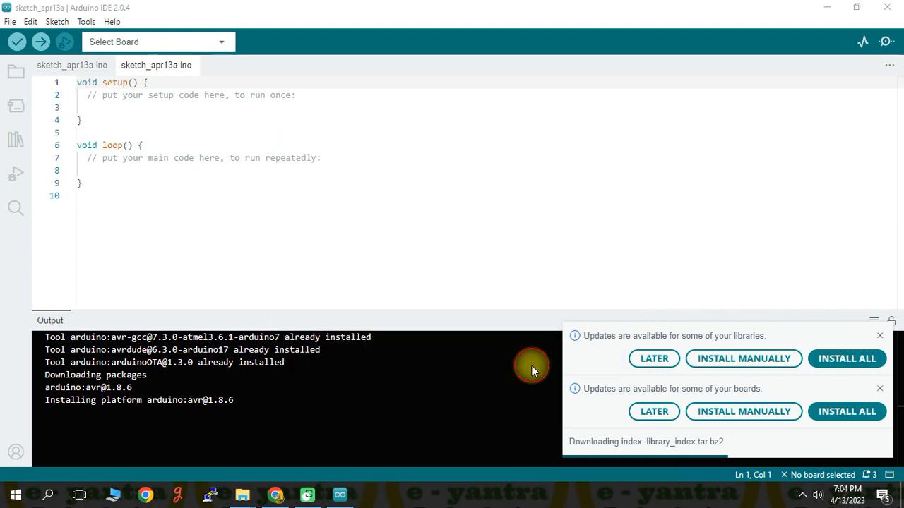
Step: Dismiss the library and board update notices and install the Arduino USB Driver from Arduino SA
left_click(879, 336)
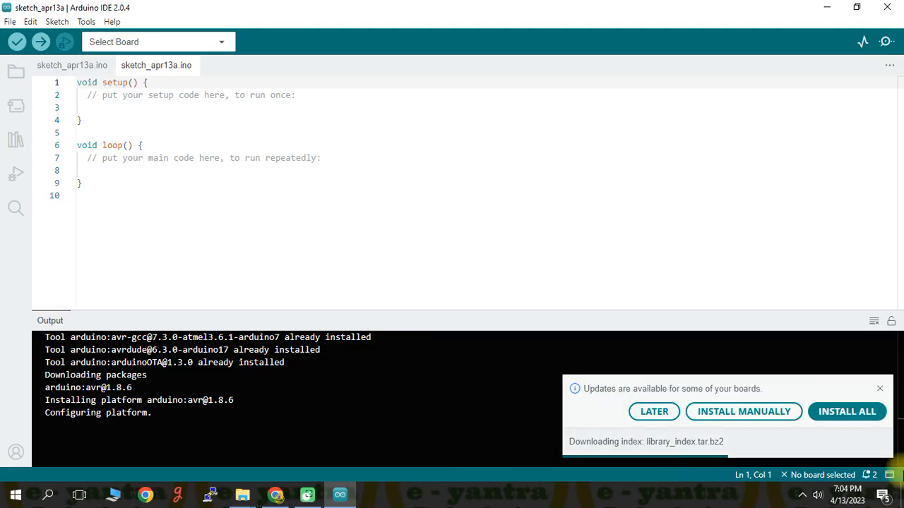
left_click(881, 392)
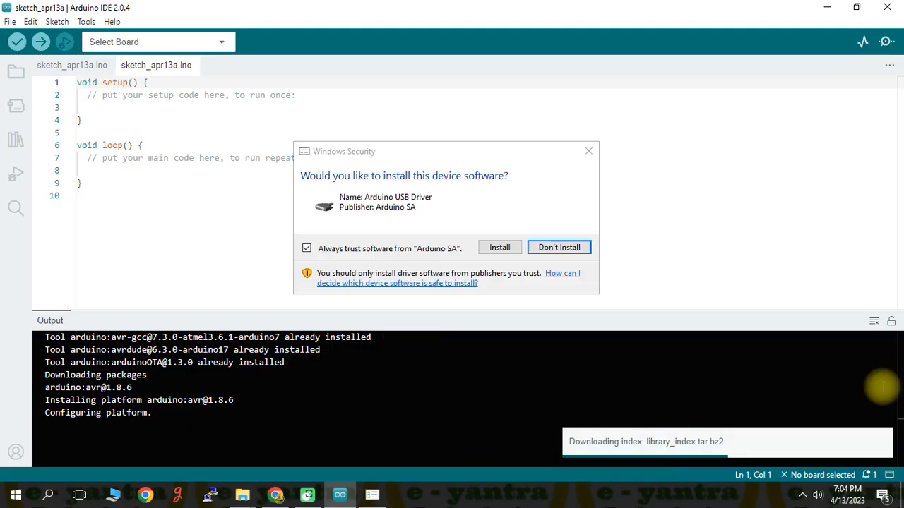
left_click(502, 247)
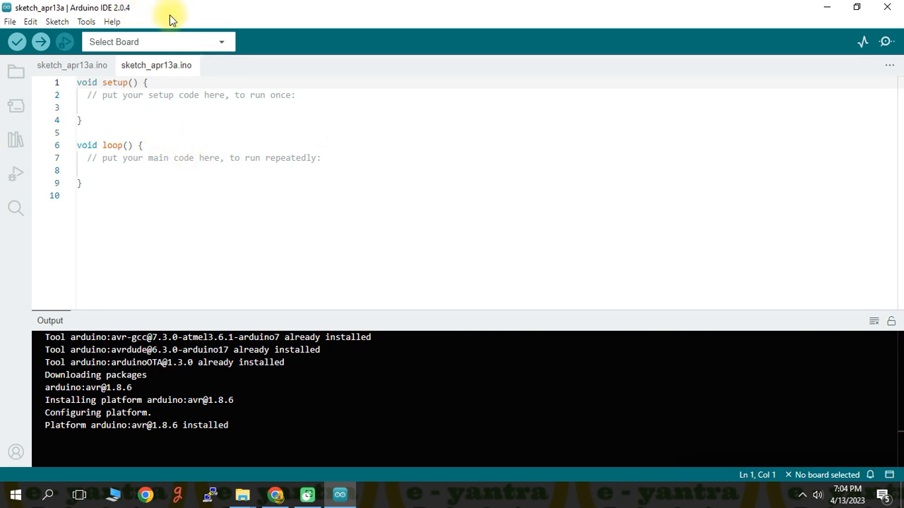
Step: Browse the available boards in the board and port selection, turn on Show all ports, and close it without choosing a board
left_click(225, 43)
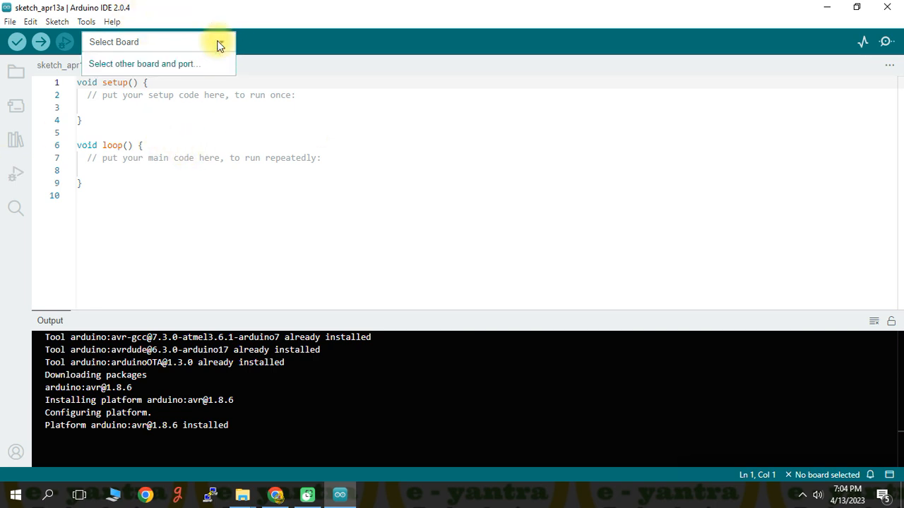
left_click(181, 63)
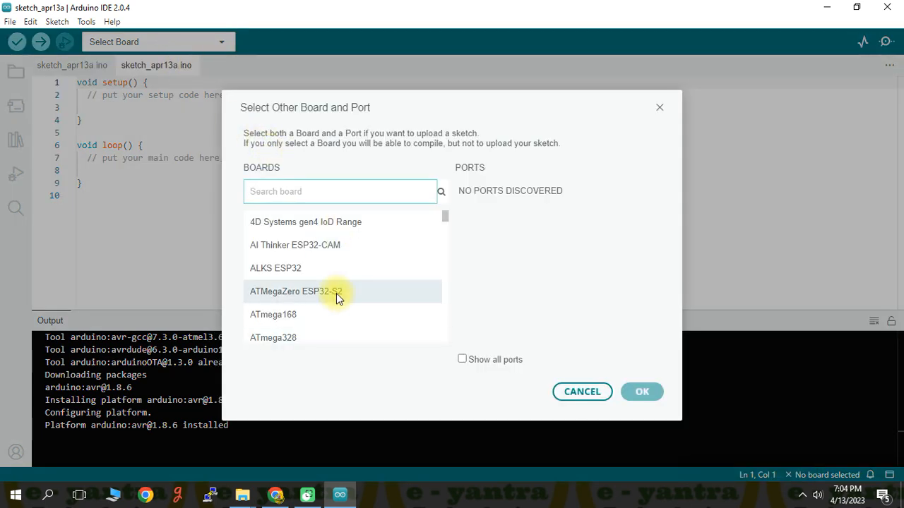
scroll(336, 292, "down", 1)
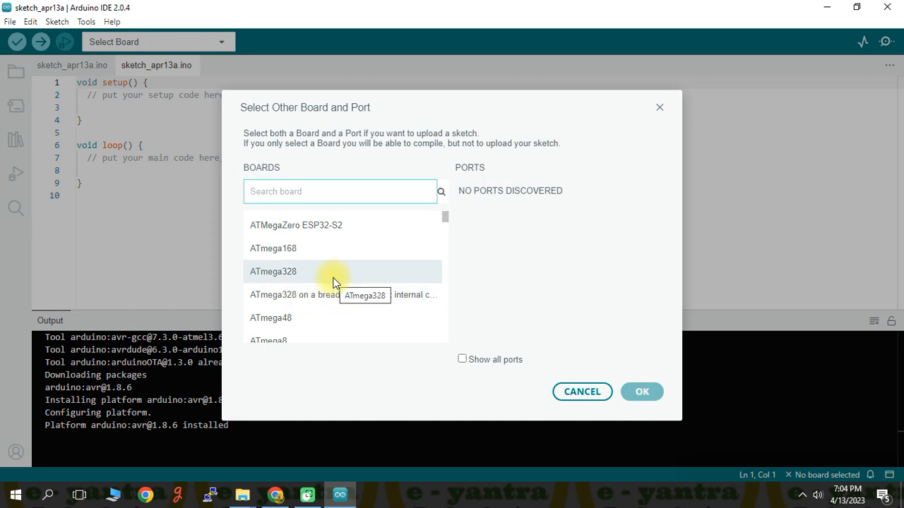
scroll(335, 282, "down", 4)
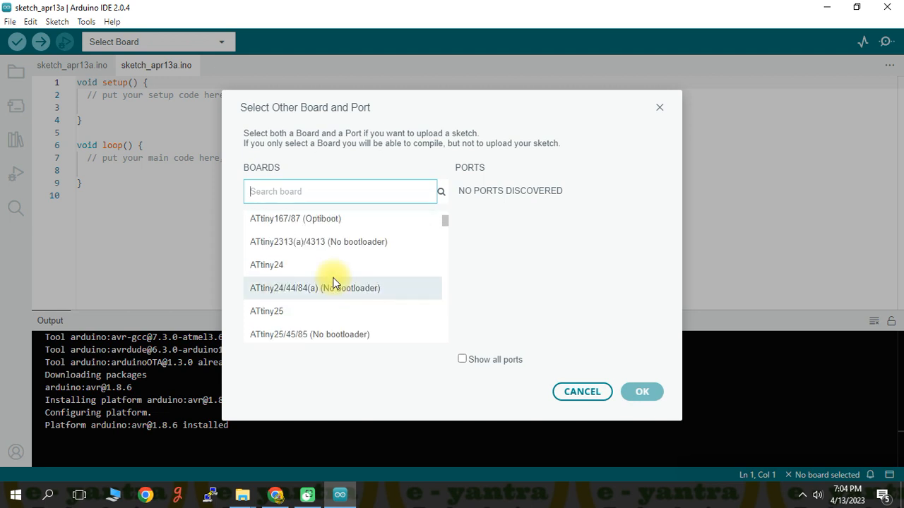
scroll(335, 283, "up", 4)
scroll(334, 282, "up", 1)
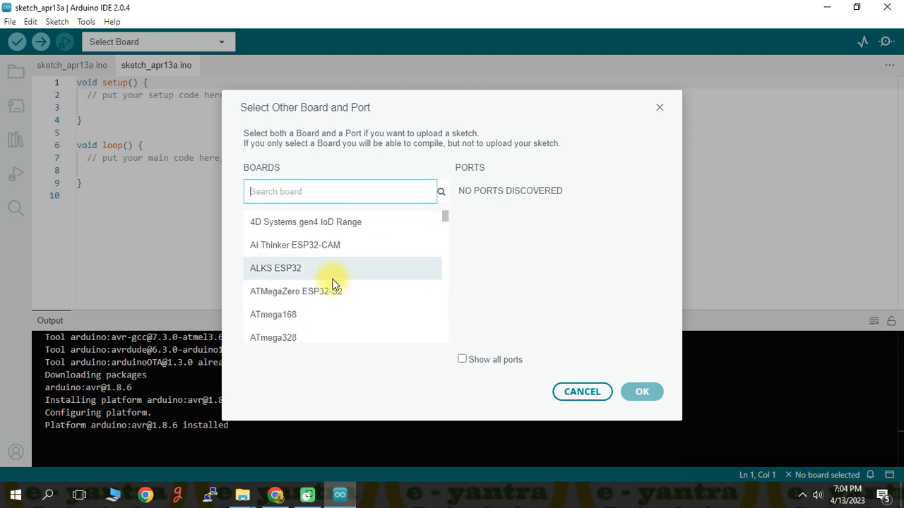
left_click(462, 359)
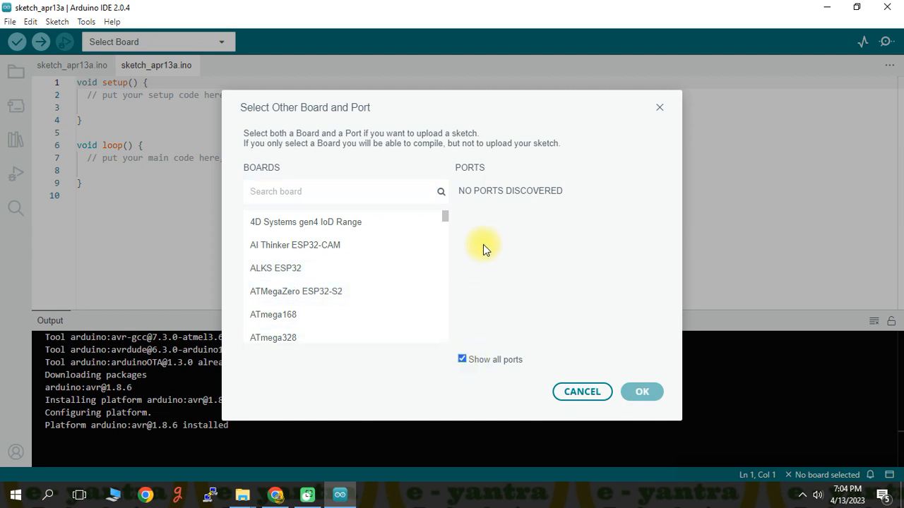
left_click(585, 399)
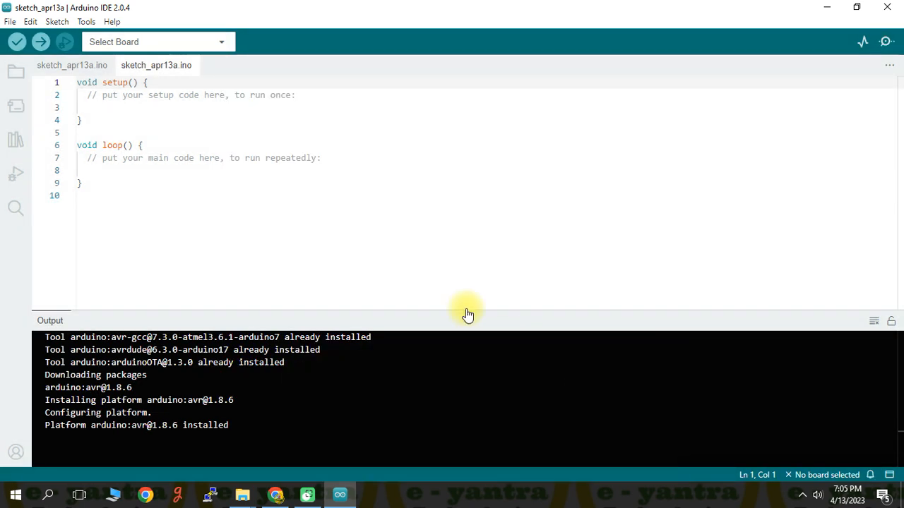
Step: Select Arduino Nano as the board and COM3 Serial Port (USB) as the port for the sketch
left_click(224, 41)
scroll(447, 226, "down", 2)
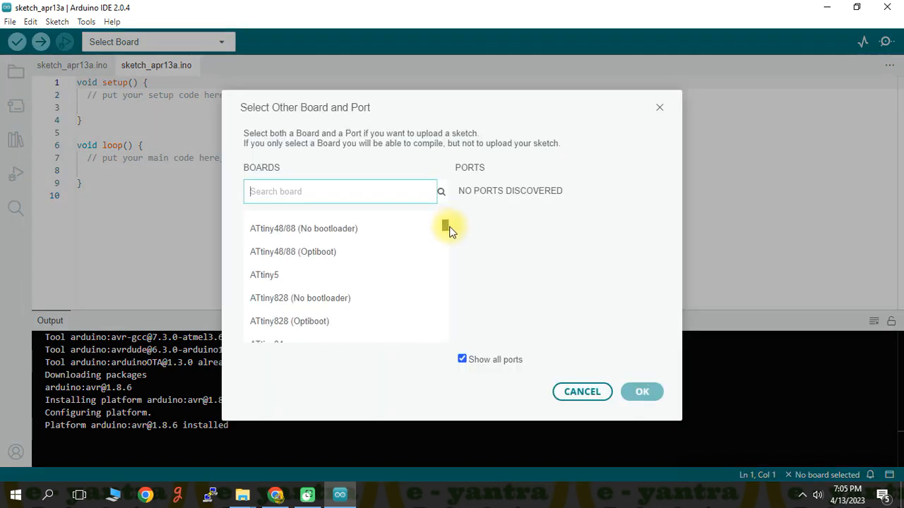
left_click_drag(449, 227, 458, 253)
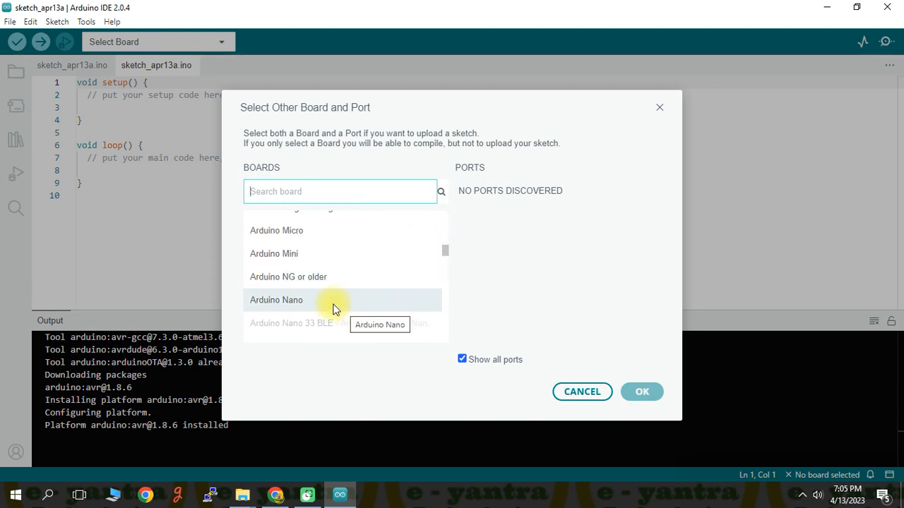
left_click(289, 306)
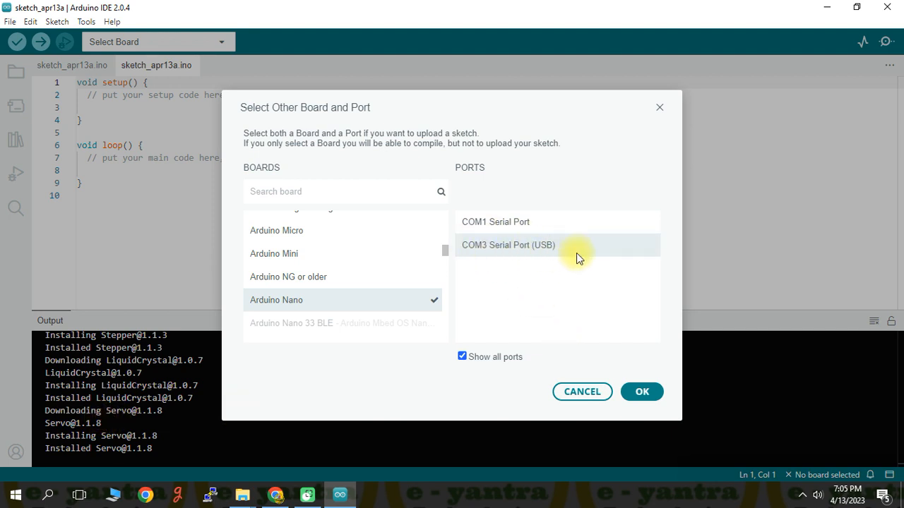
left_click(549, 252)
left_click(639, 397)
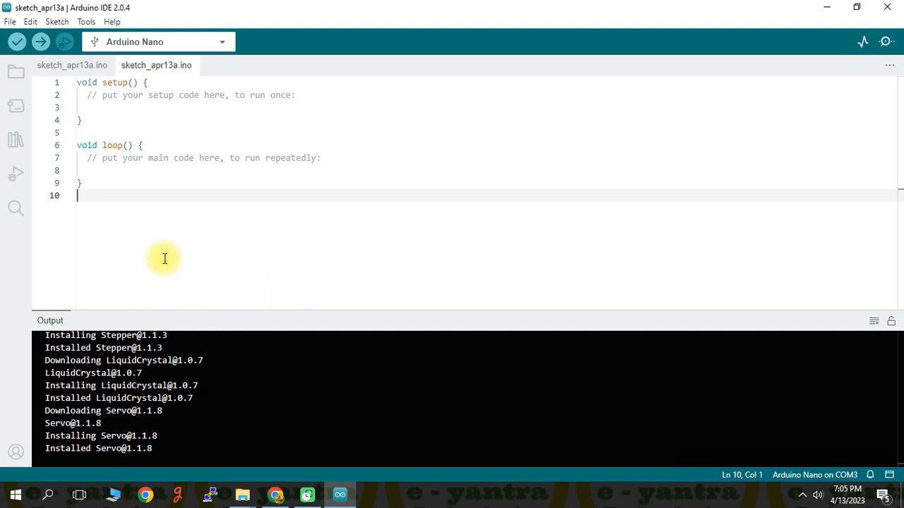
left_click(92, 97)
left_click(94, 109)
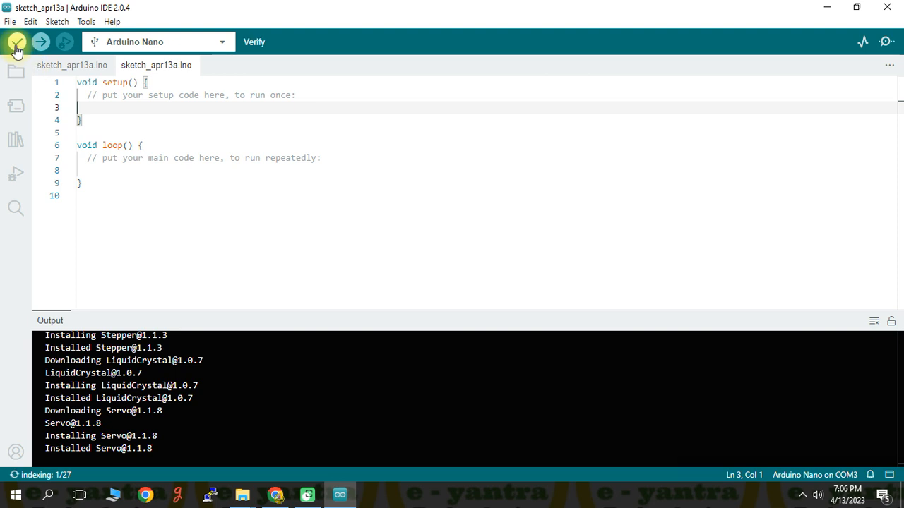
Step: Set the editor font size to 20 in the preferences
left_click(10, 21)
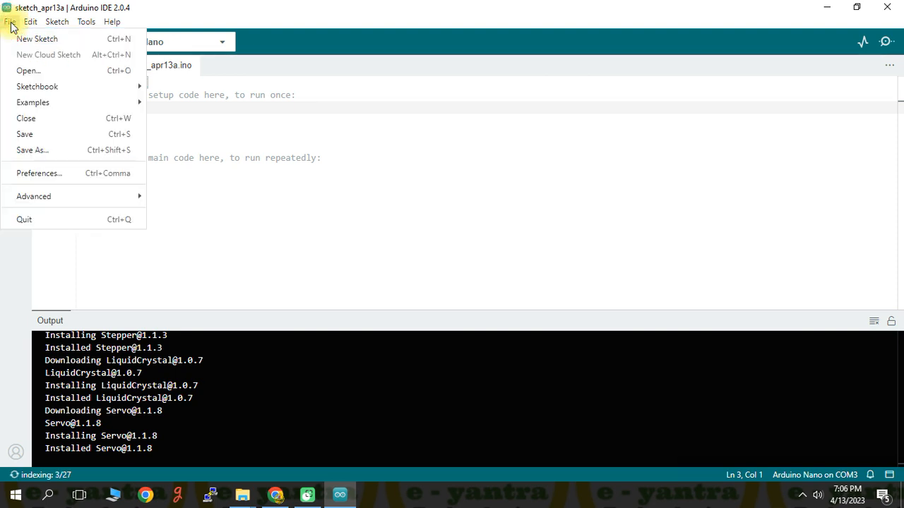
left_click(43, 174)
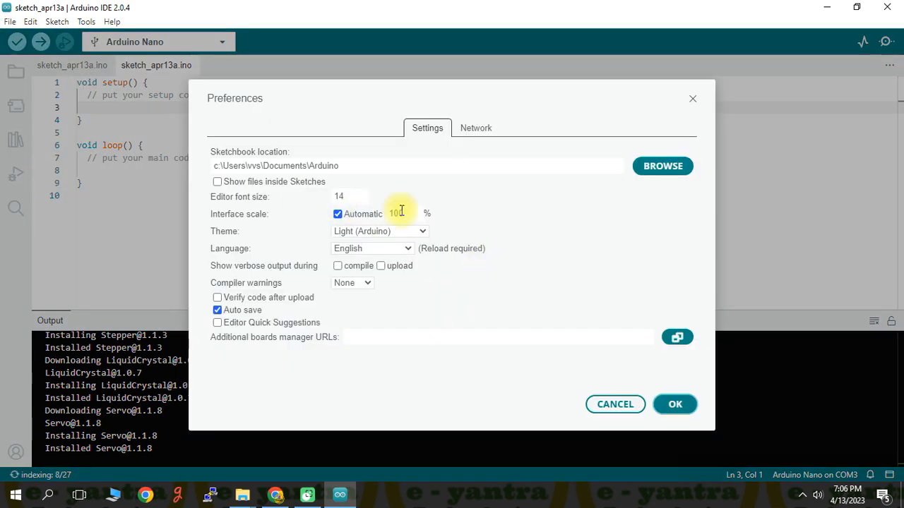
double_click(345, 195)
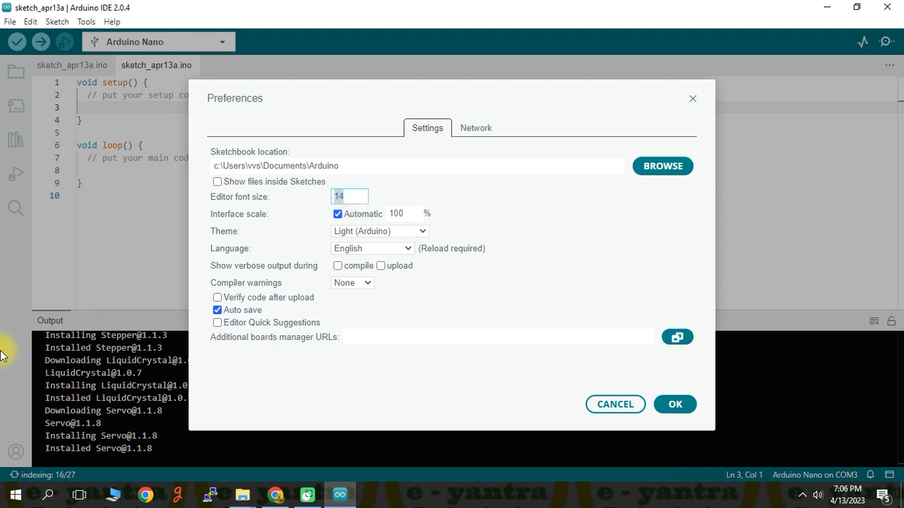
type("20")
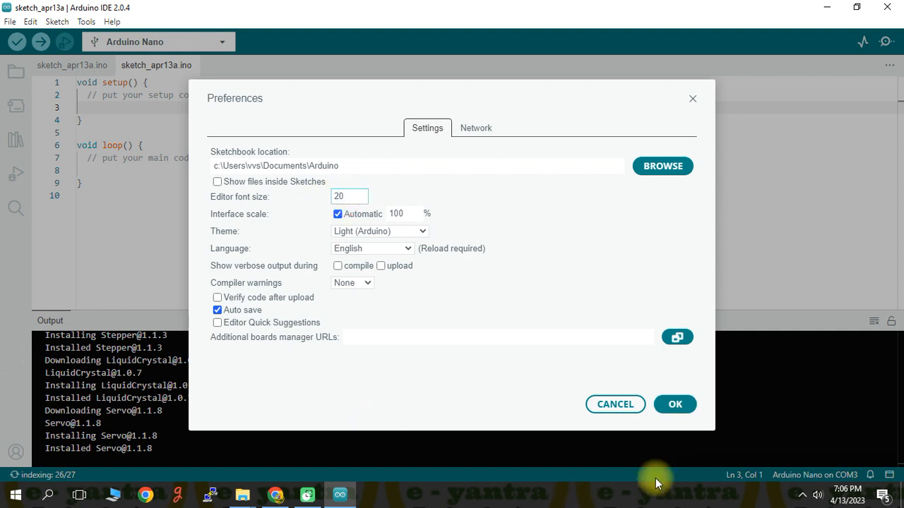
left_click(676, 408)
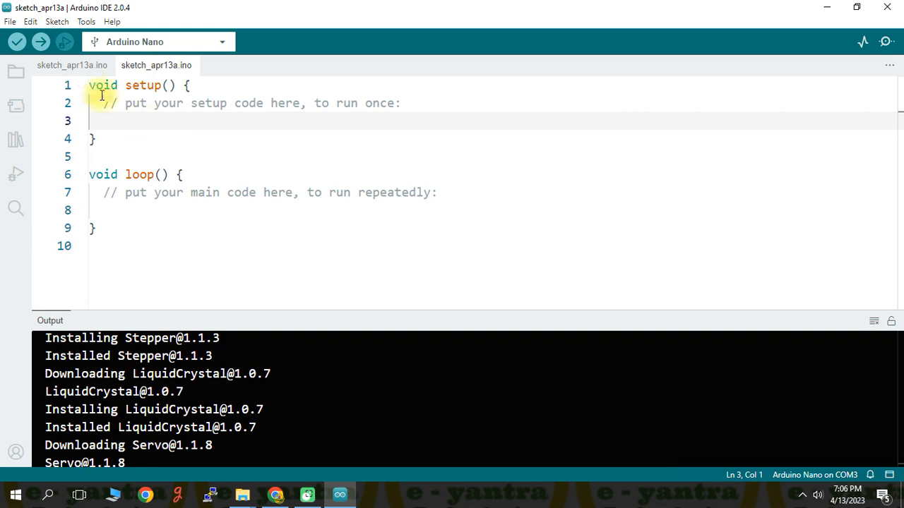
Step: Delete the placeholder comments from the setup() and loop() functions and save the sketch
left_click_drag(103, 103, 436, 101)
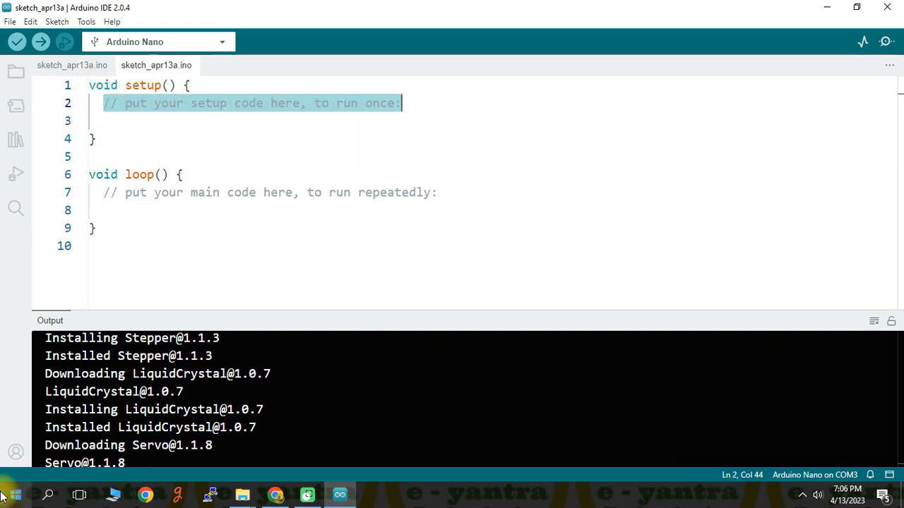
key("BackSpace")
key("ctrl+s")
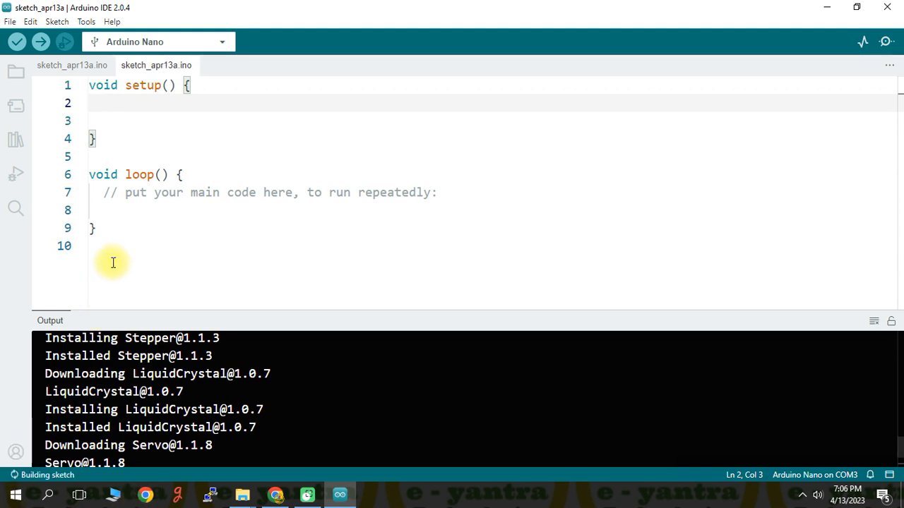
left_click_drag(104, 194, 463, 205)
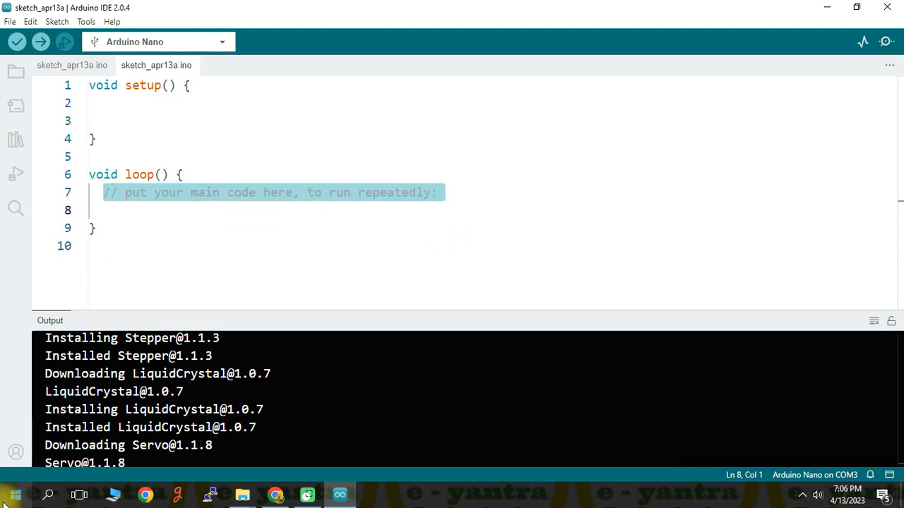
key("BackSpace")
key("ctrl+s")
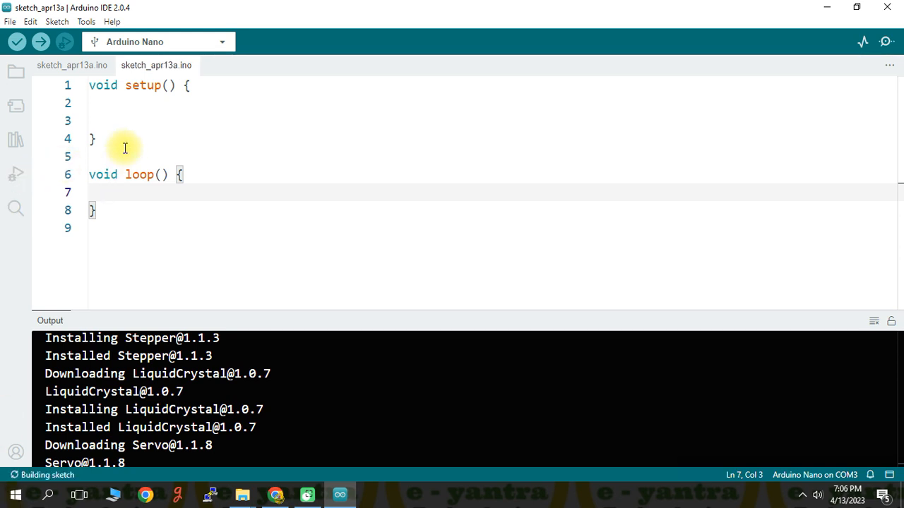
left_click(137, 116)
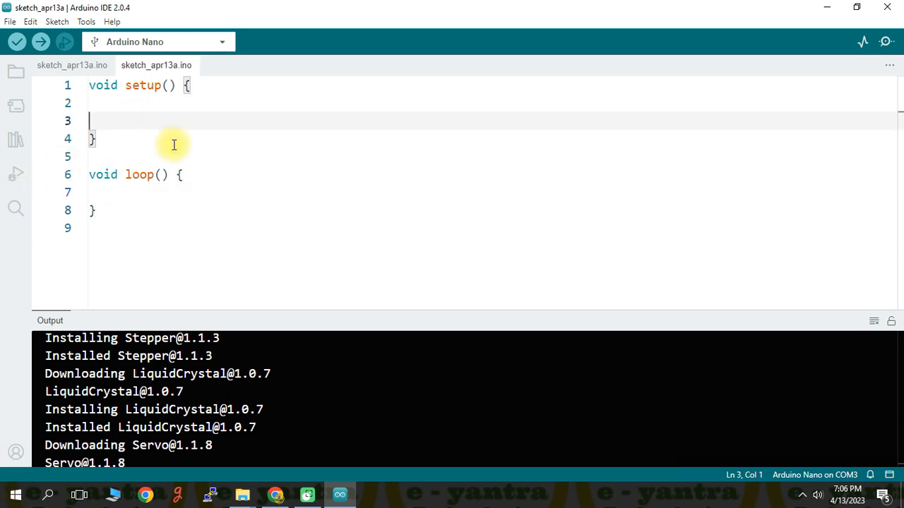
left_click(118, 193)
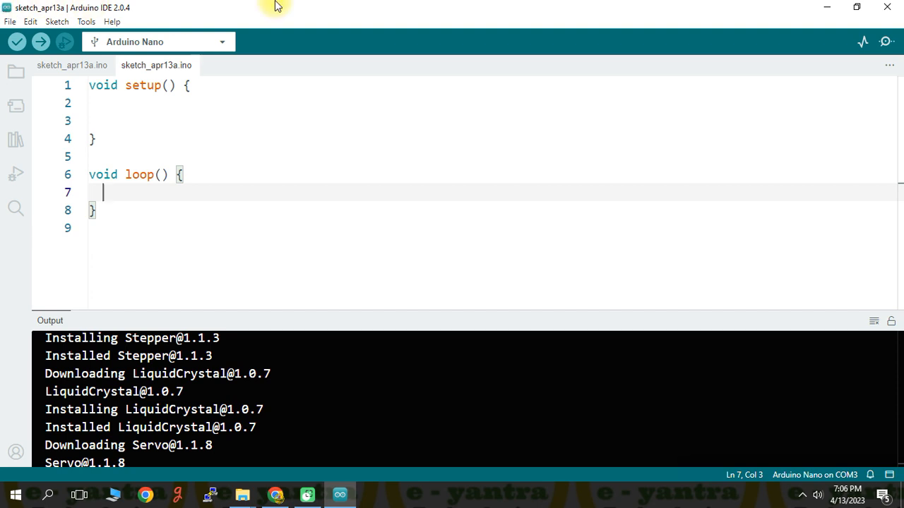
left_click(130, 115)
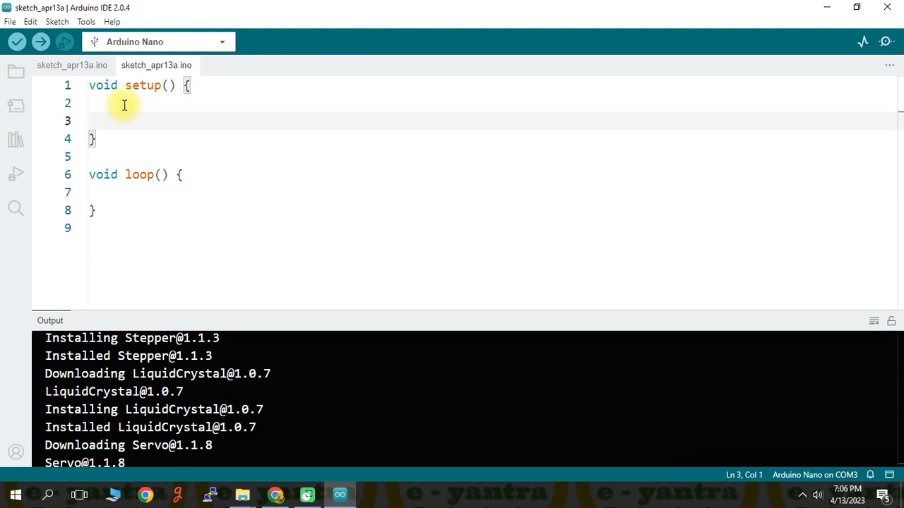
left_click(123, 106)
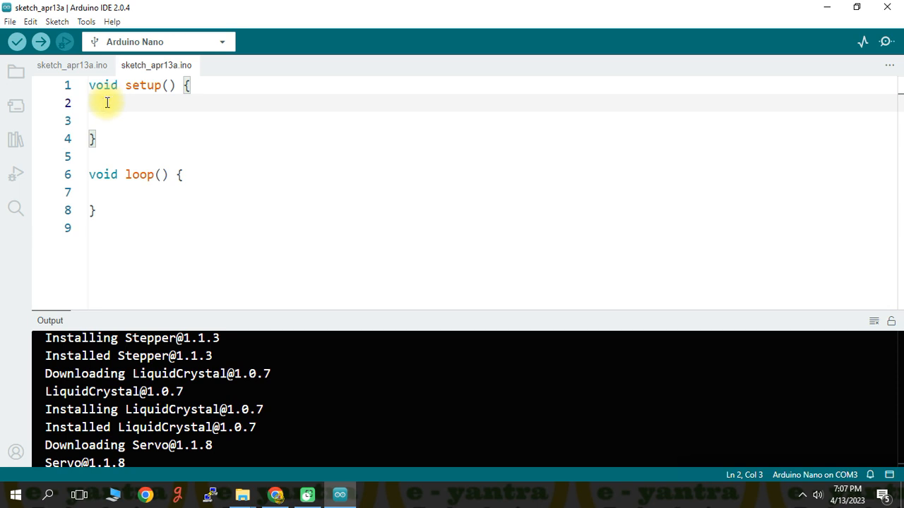
left_click(99, 118)
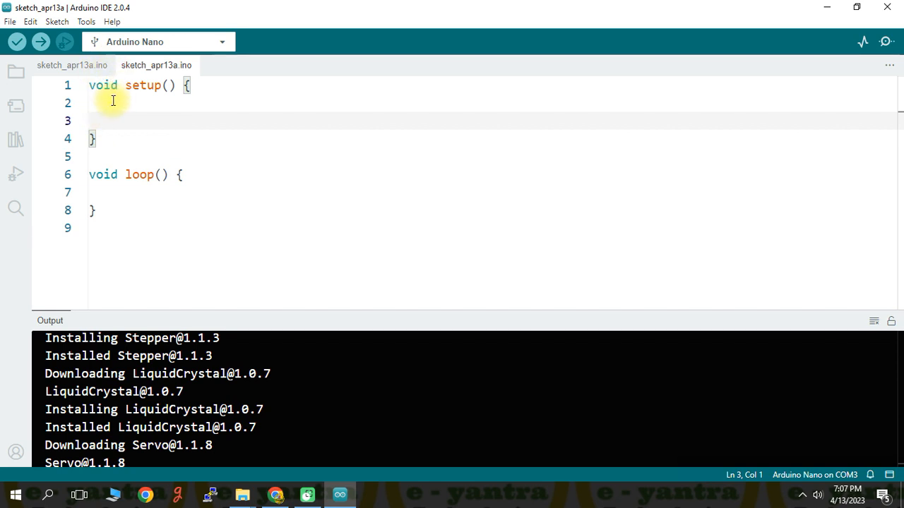
left_click(113, 101)
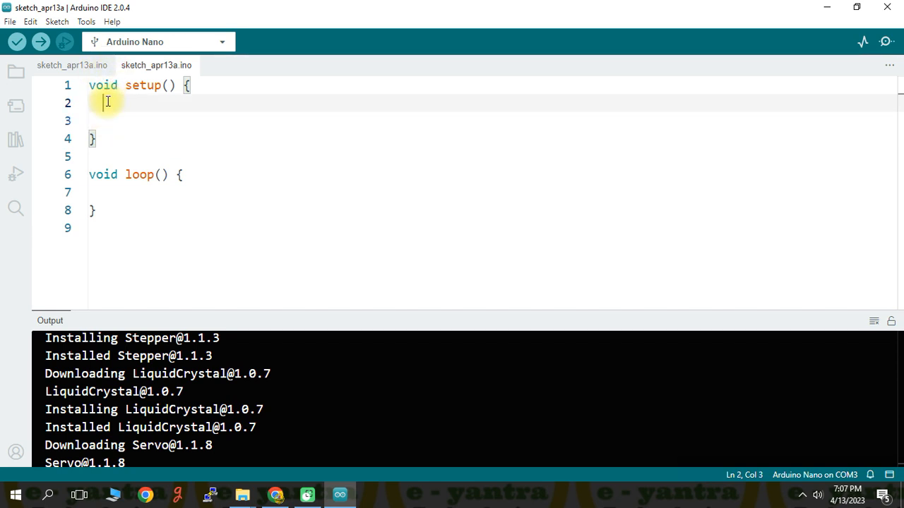
left_click(102, 192)
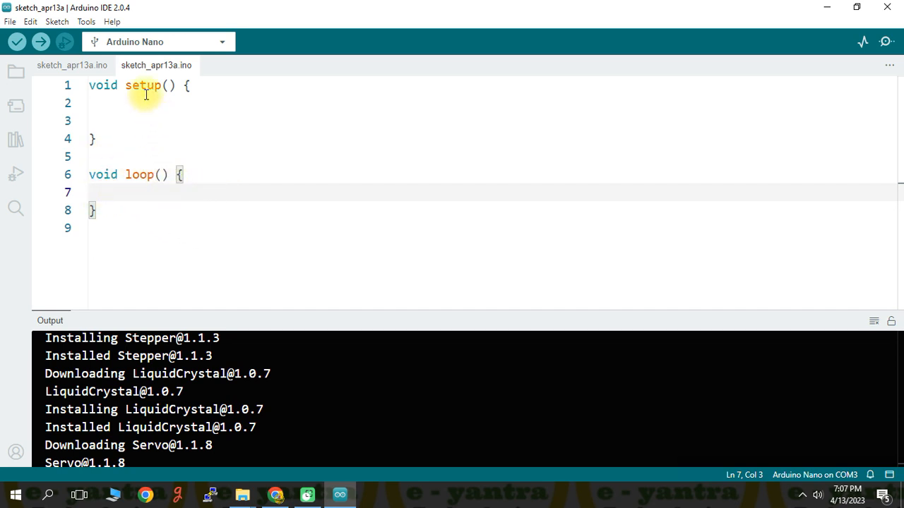
mouse_move(142, 84)
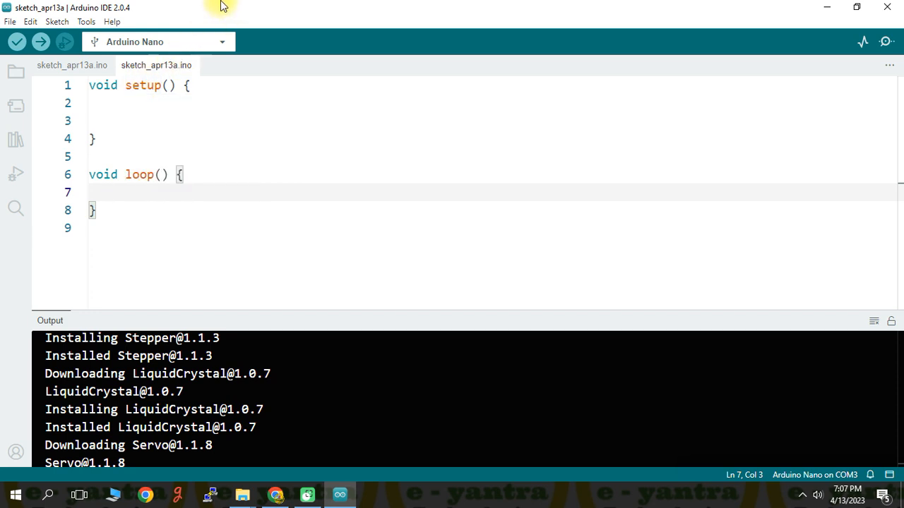
Step: Add the statement pinMode(13,OUTPUT); on the first line inside setup() and save the sketch
left_click(106, 115)
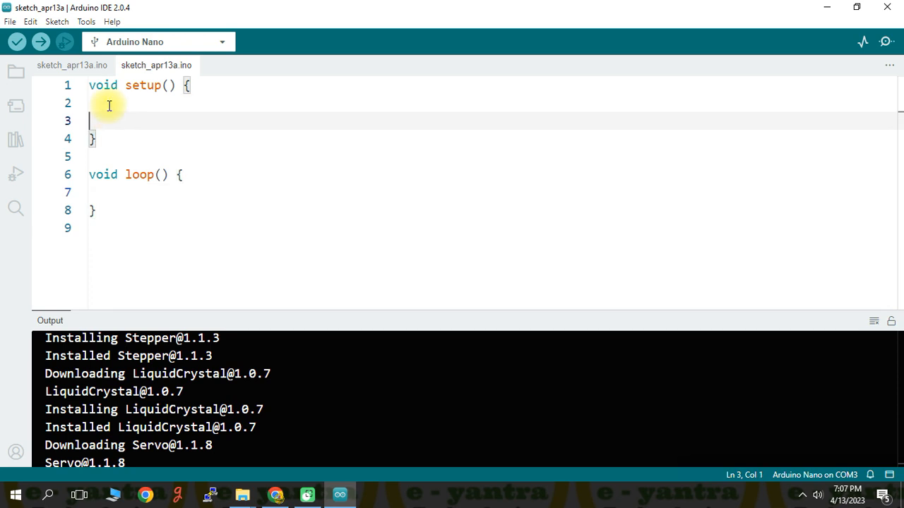
left_click(108, 103)
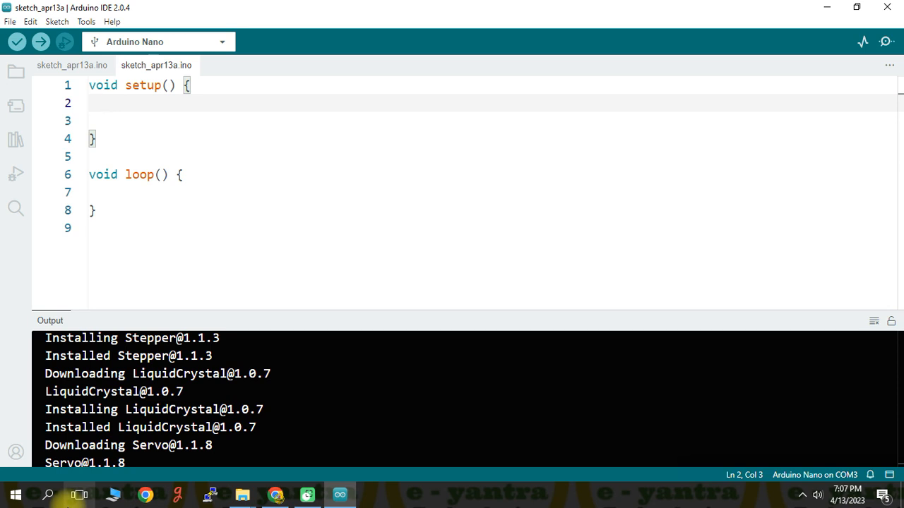
type("p")
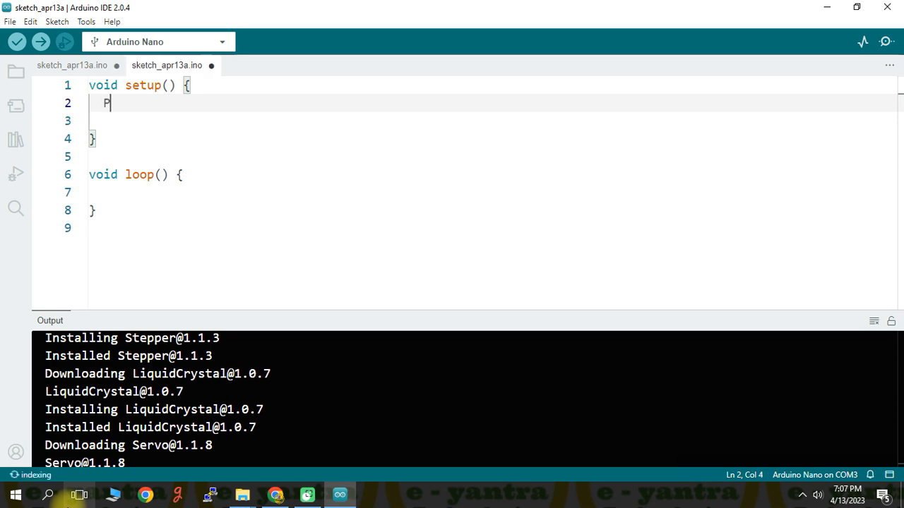
type("inpinM")
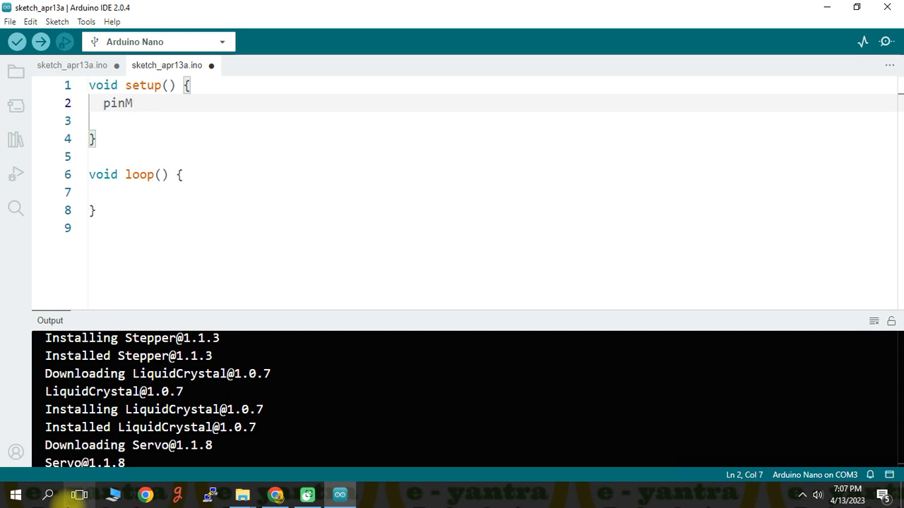
type("ode")
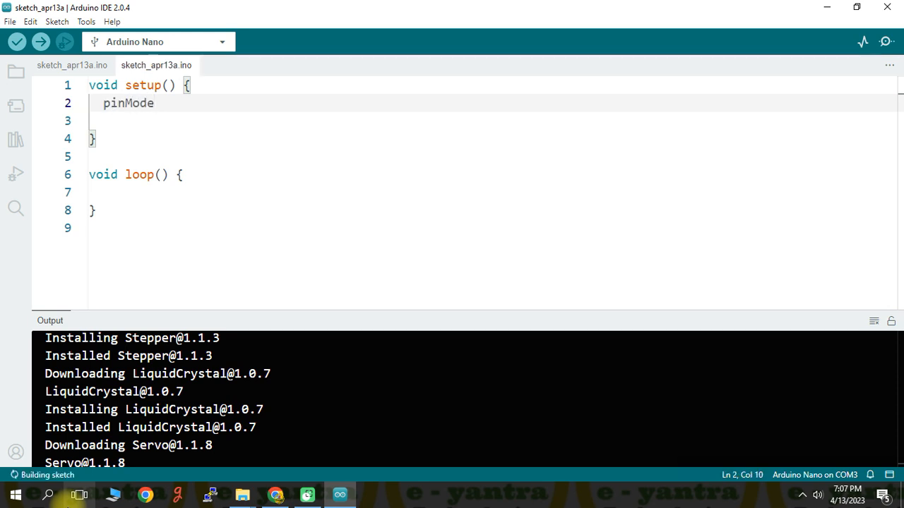
type("(")
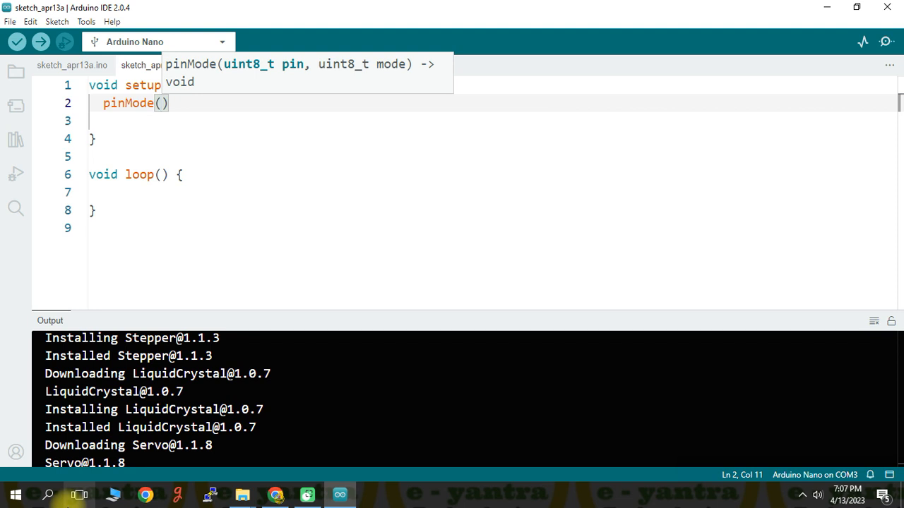
type("13")
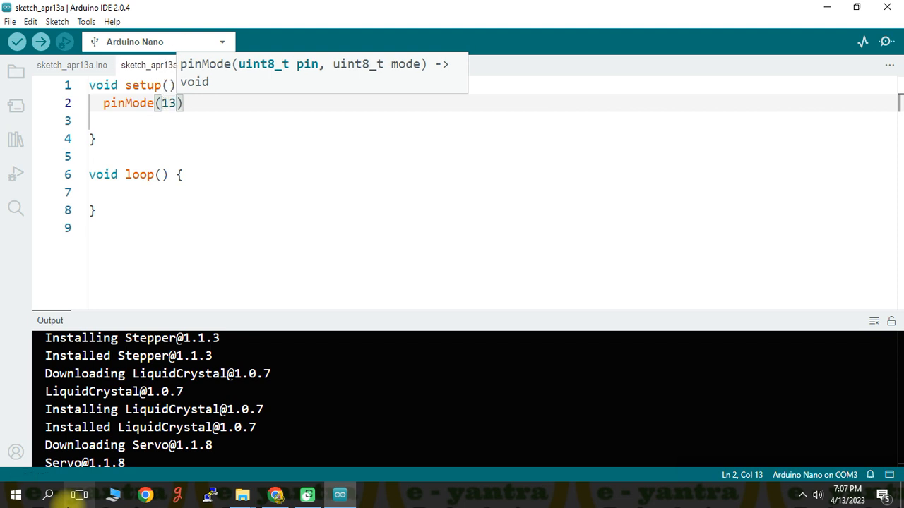
type(",")
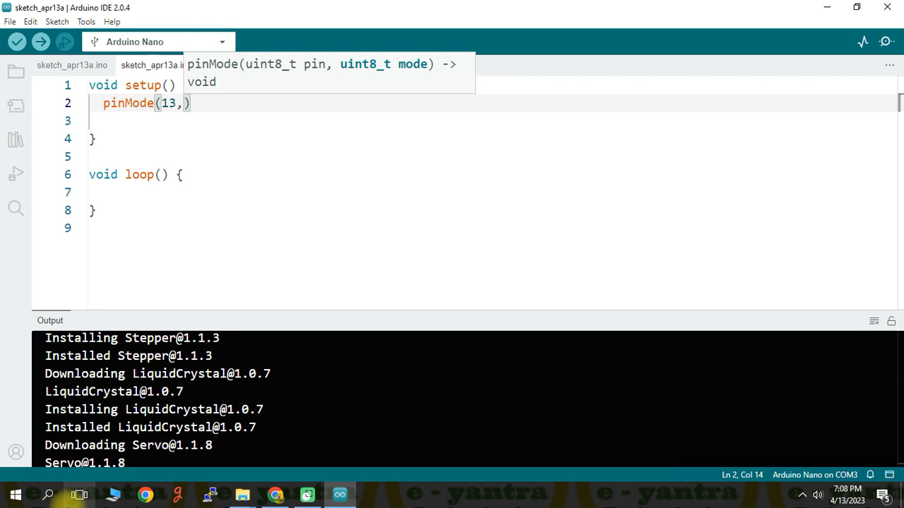
type("OUTPUT")
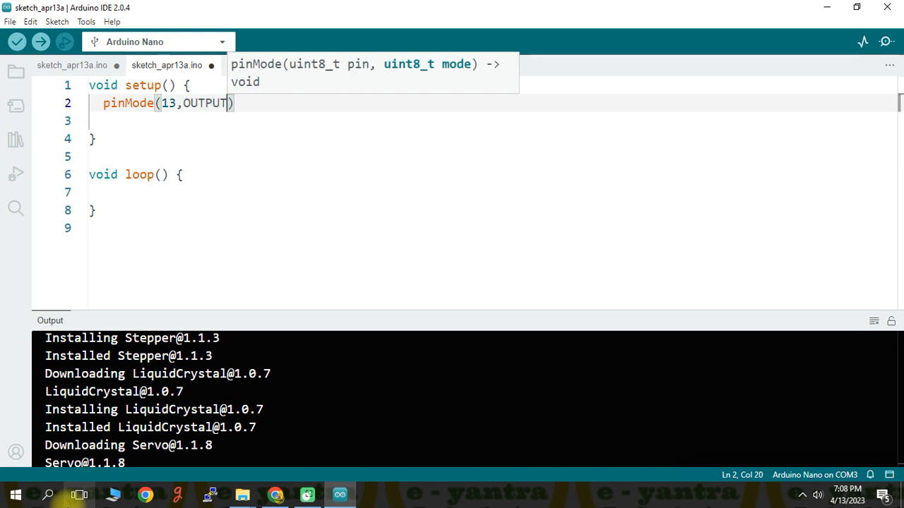
key("ctrl+s")
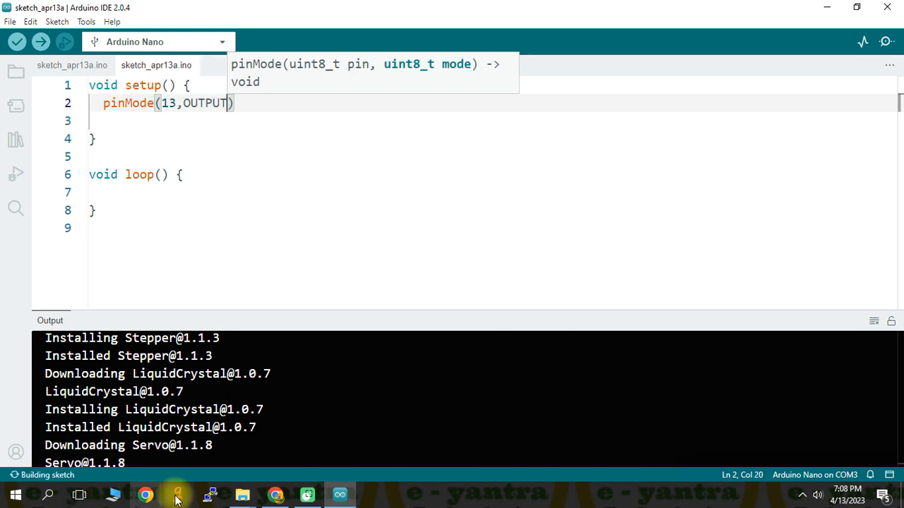
left_click(251, 107)
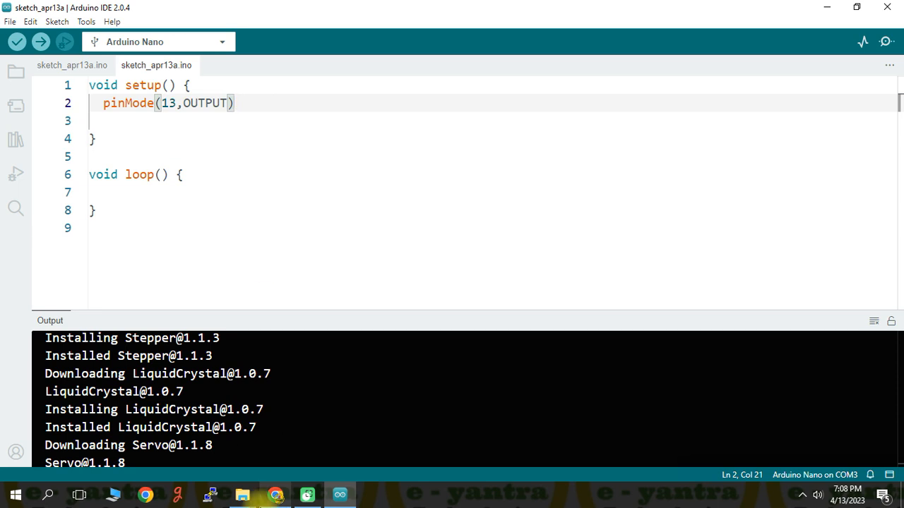
mouse_move(275, 495)
type(";")
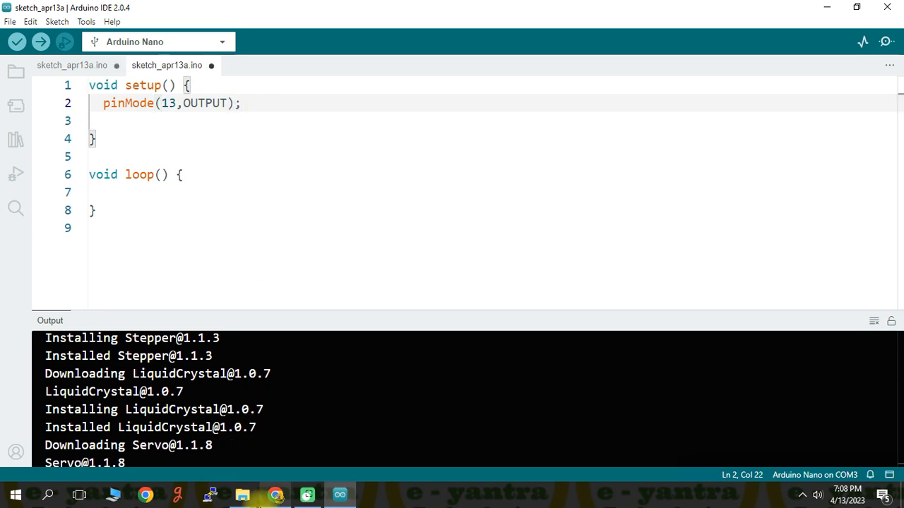
key("ctrl+s")
Step: Append the comment "// USE PIN 13 ONBOARD LED AS OUTPUT" after the pinMode statement and save the sketch
left_click(230, 137)
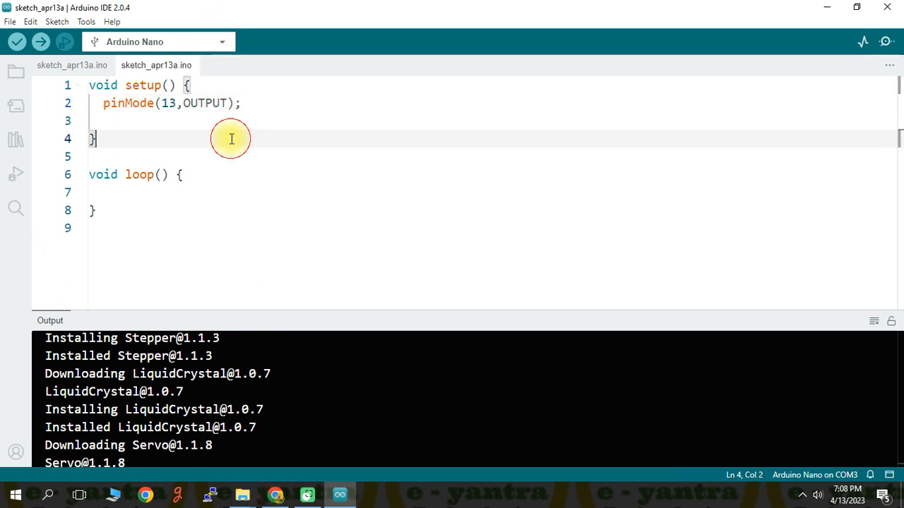
left_click(99, 120)
left_click(298, 100)
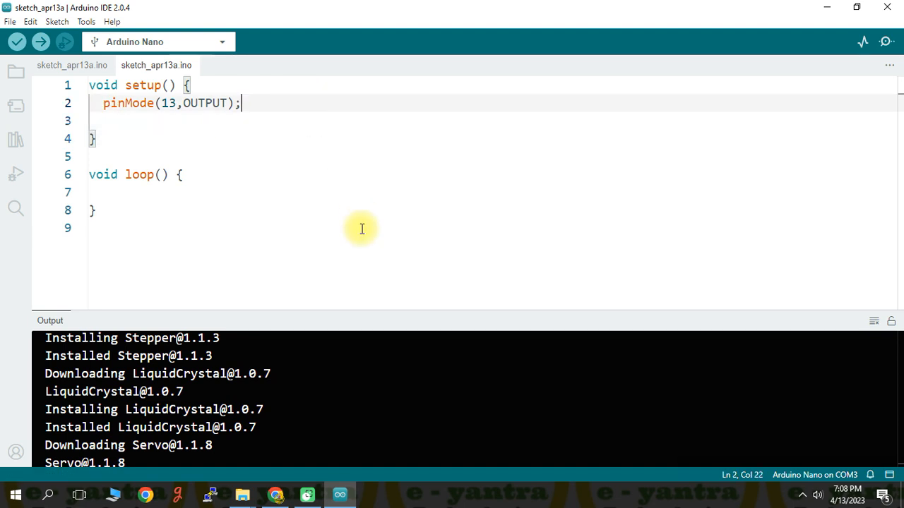
type("// USE ")
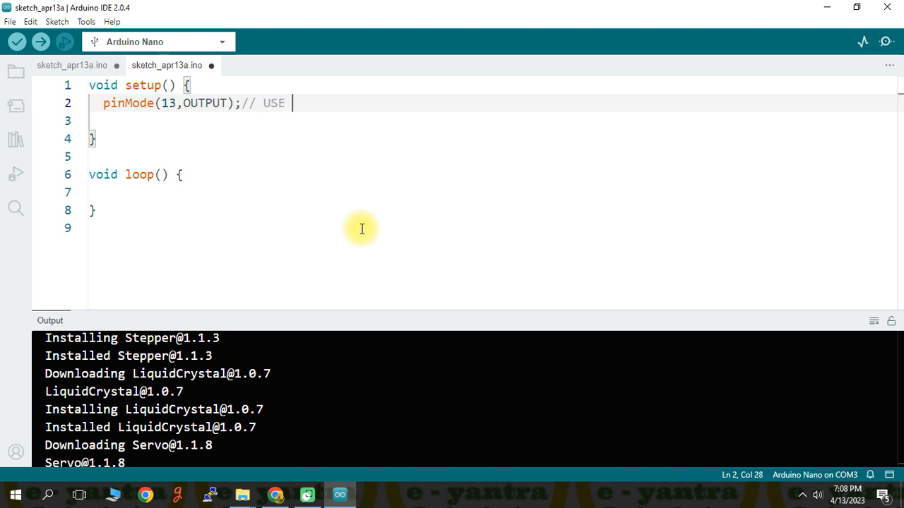
type("PIN 13 ONBOARD")
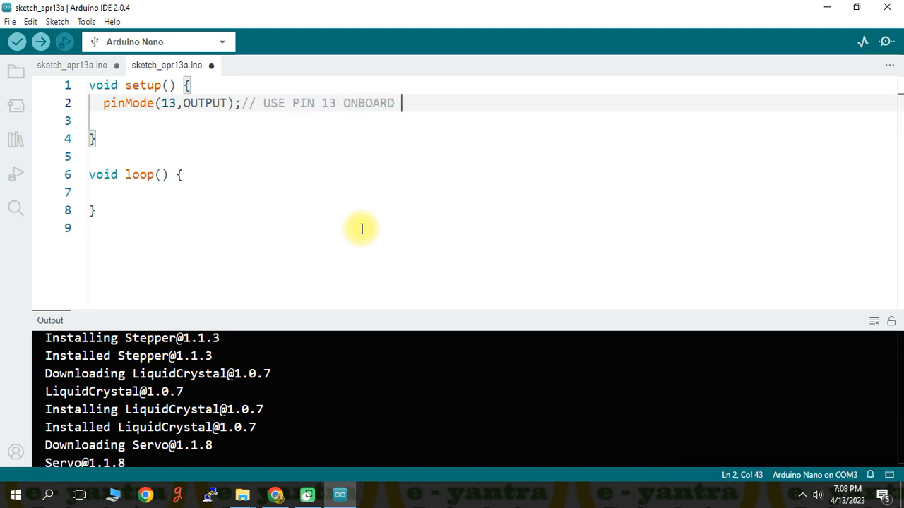
type(" LED AS OUPTU")
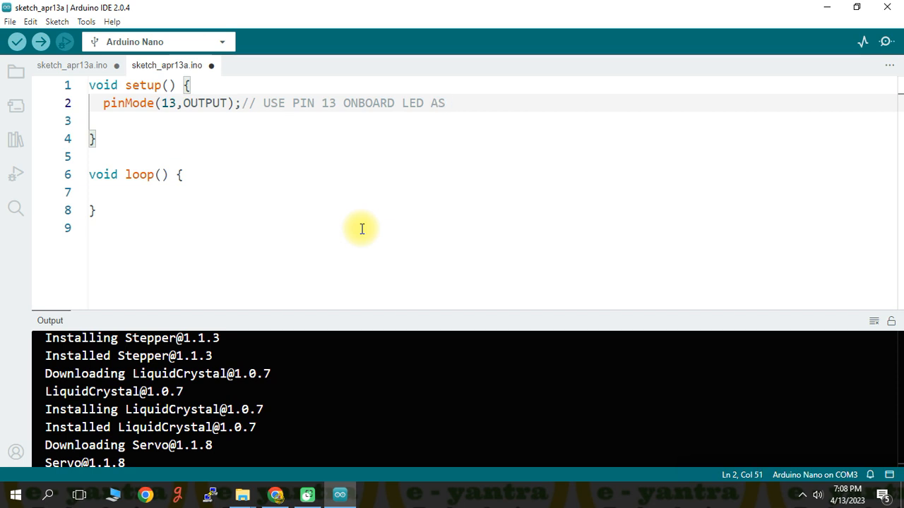
key("BackSpace")
key("BackSpace")
key("BackSpace")
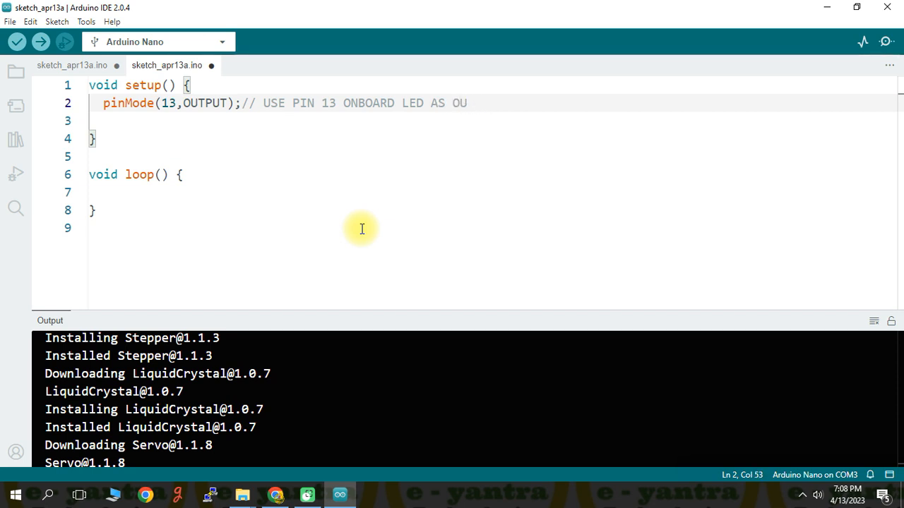
type("U")
key("BackSpace")
type("TPUT")
key("ctrl+s")
Step: Add the statement digitalWrite(13,HIGH); on the empty line inside loop()
left_click(127, 192)
mouse_move(329, 498)
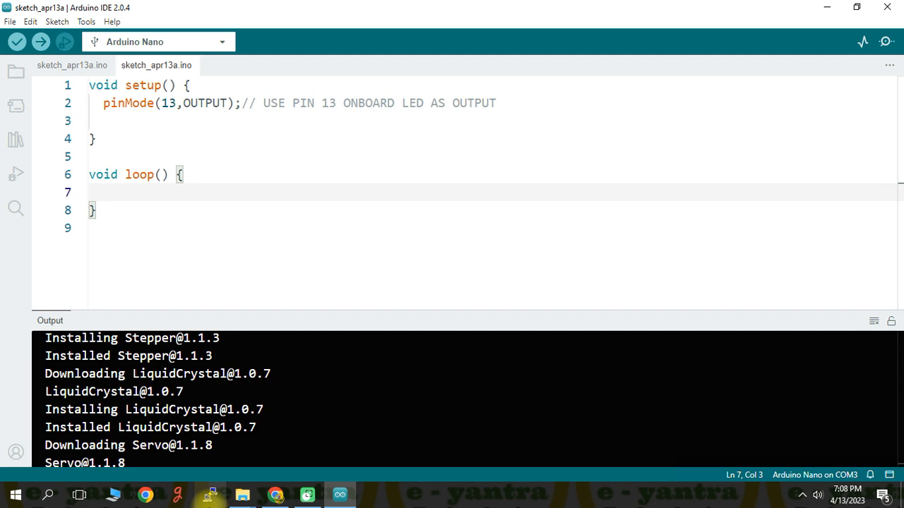
type("dig")
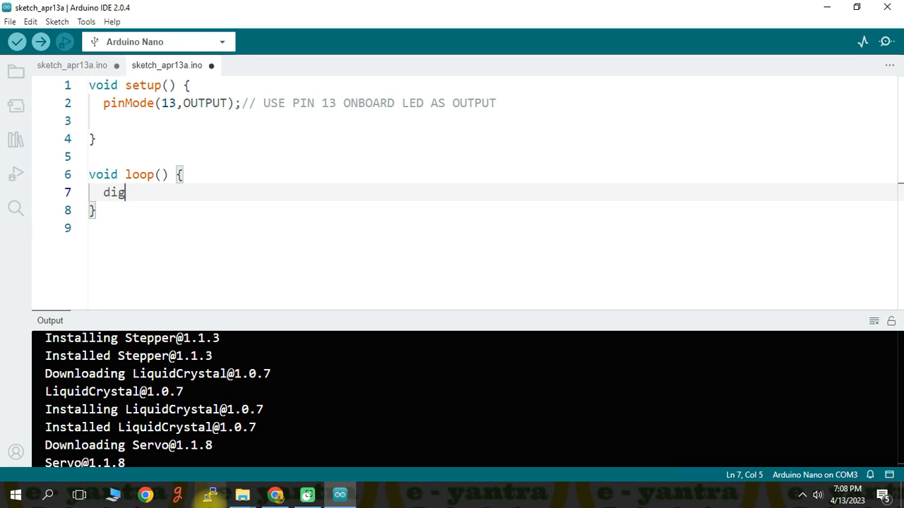
type("italWrite")
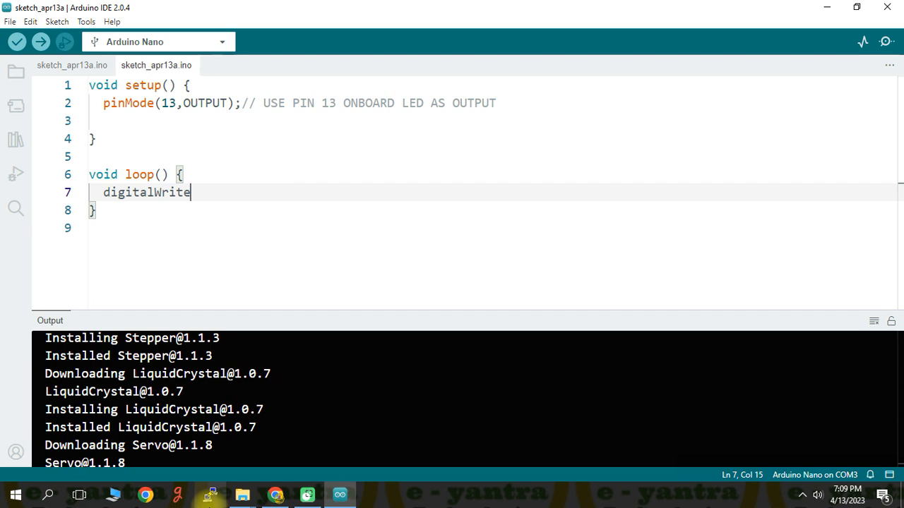
type("(")
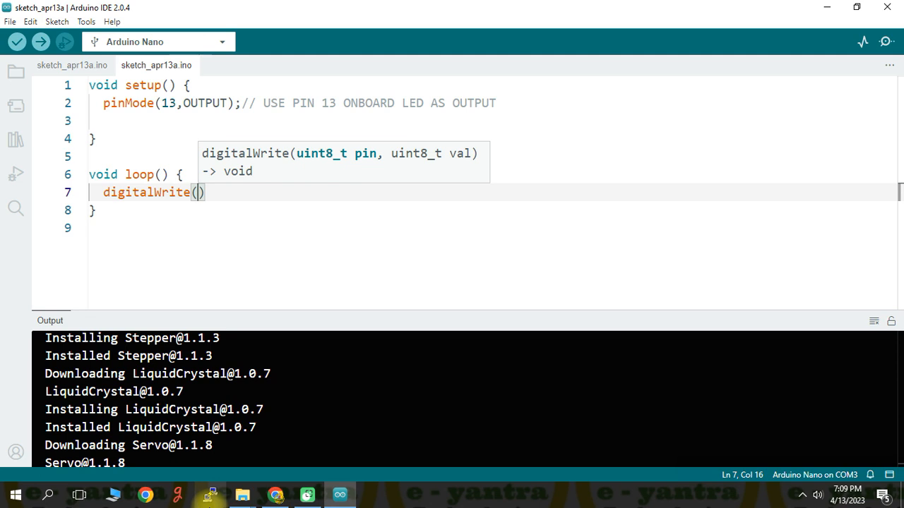
type("13,")
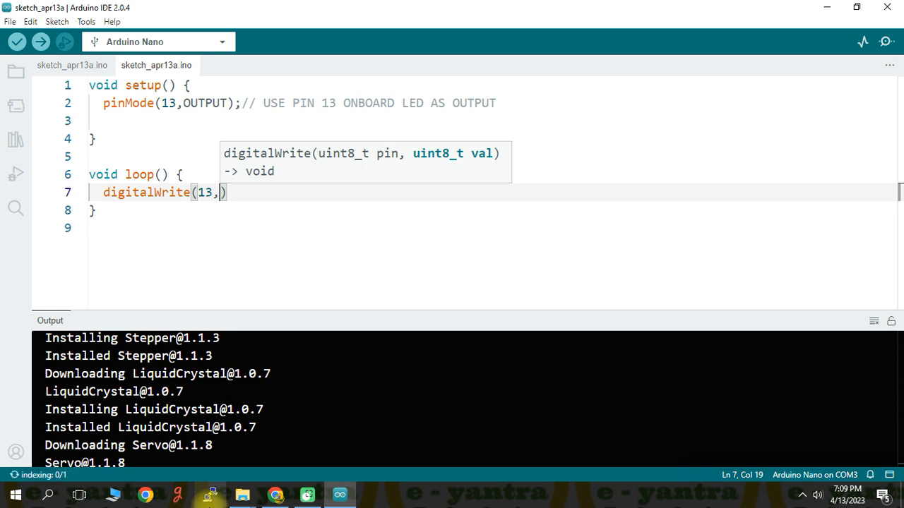
type("HIGH")
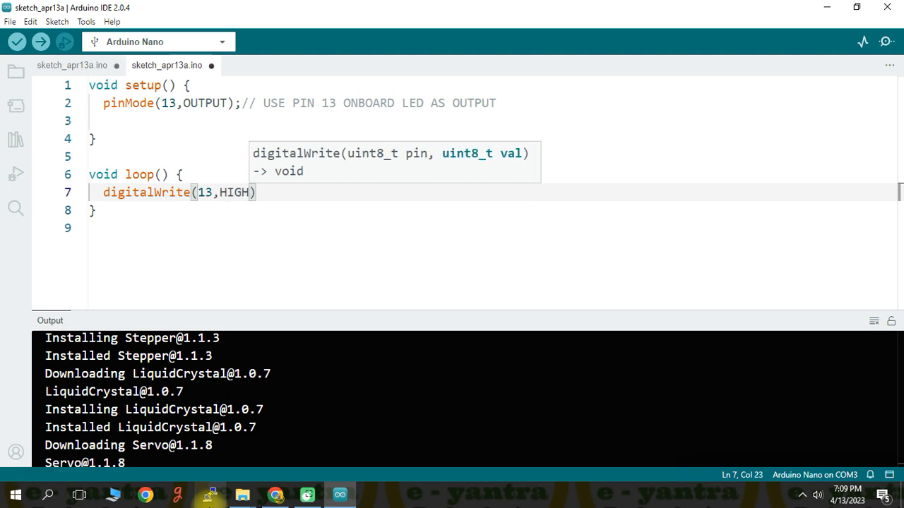
key("Right")
key("Right")
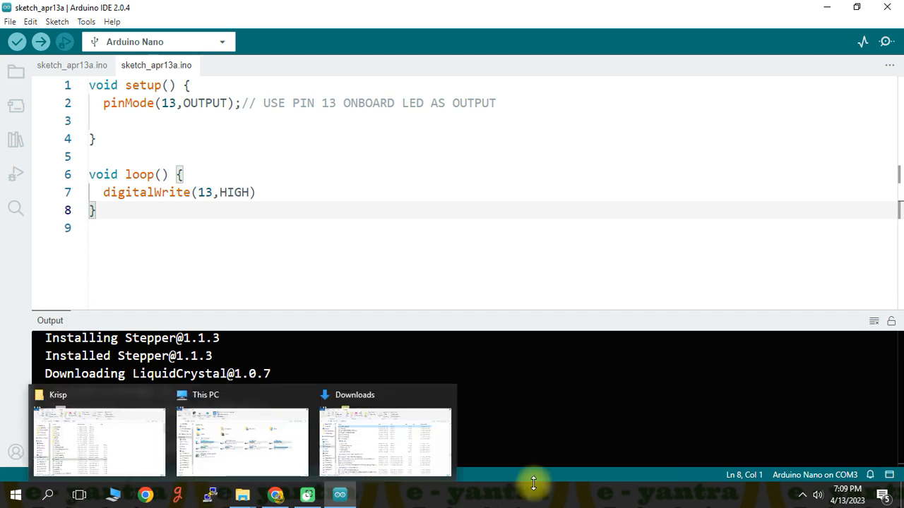
left_click(295, 192)
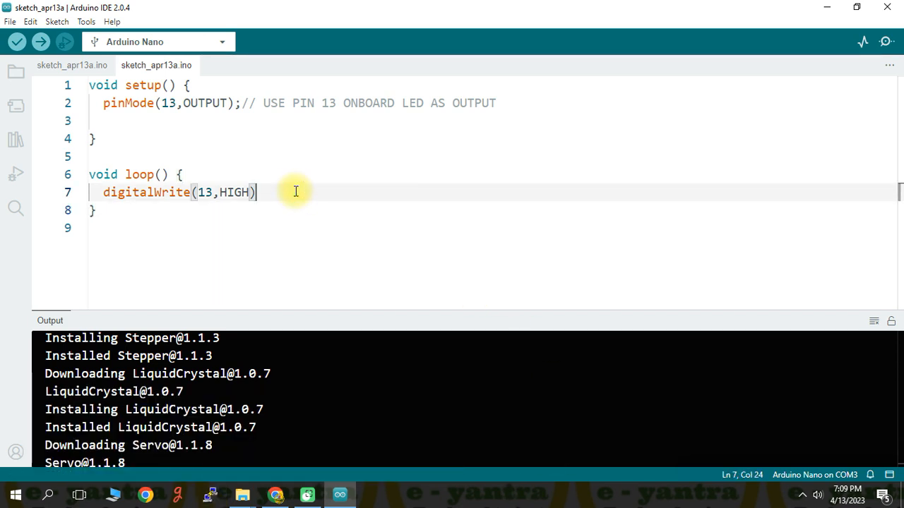
type(";")
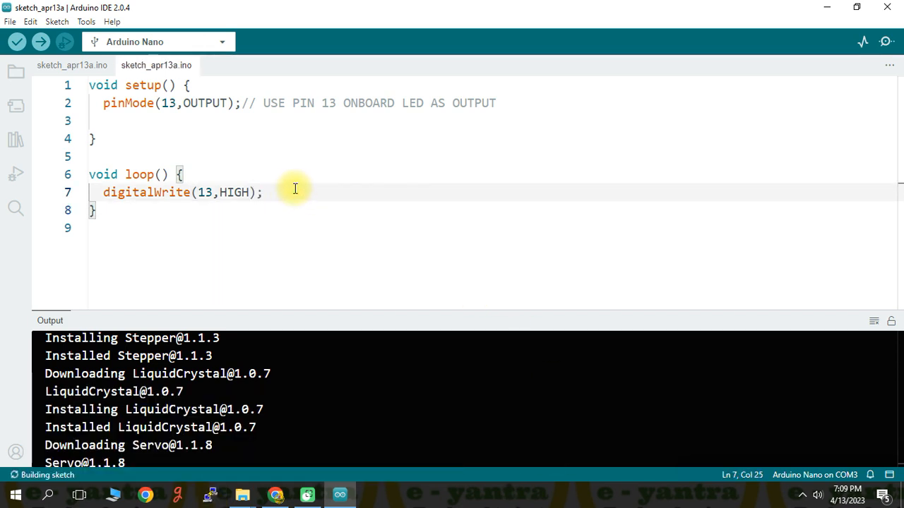
Step: Add the statement delay(500); on a new line below digitalWrite in loop() and save the sketch
key("Return")
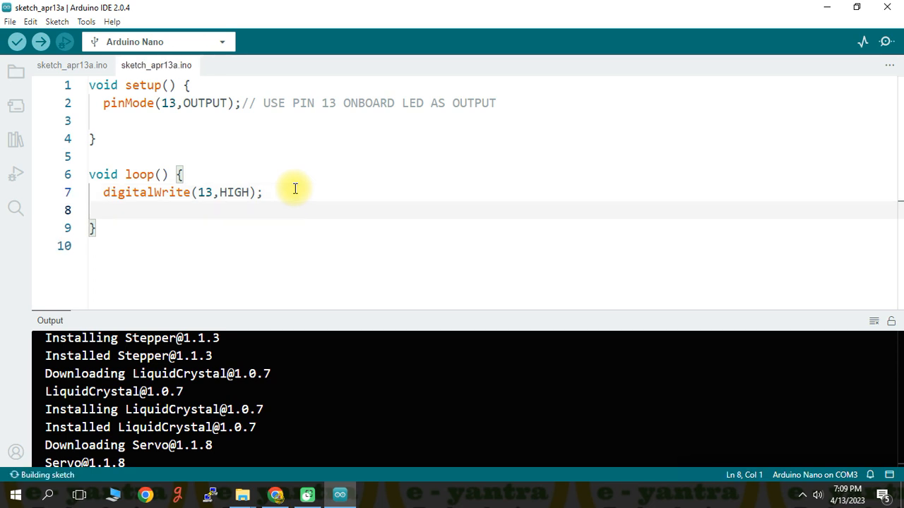
type("delay")
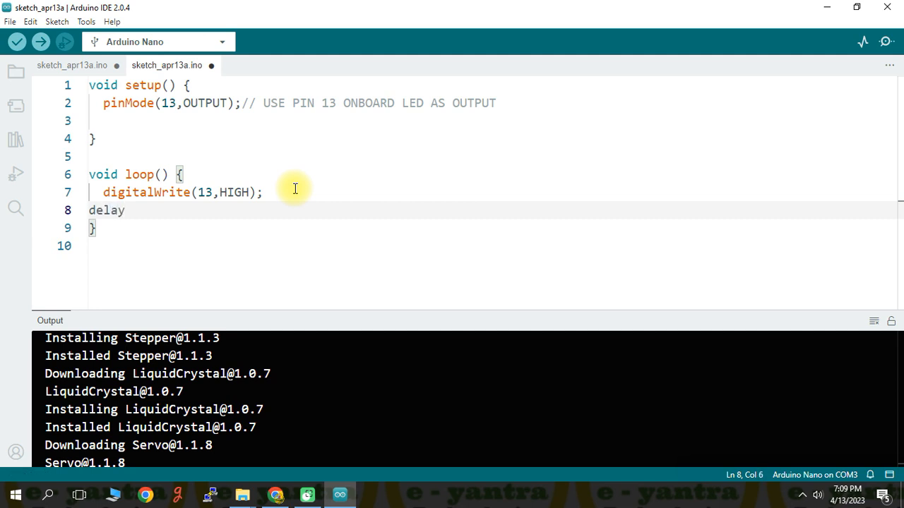
type("(")
key("ctrl+s")
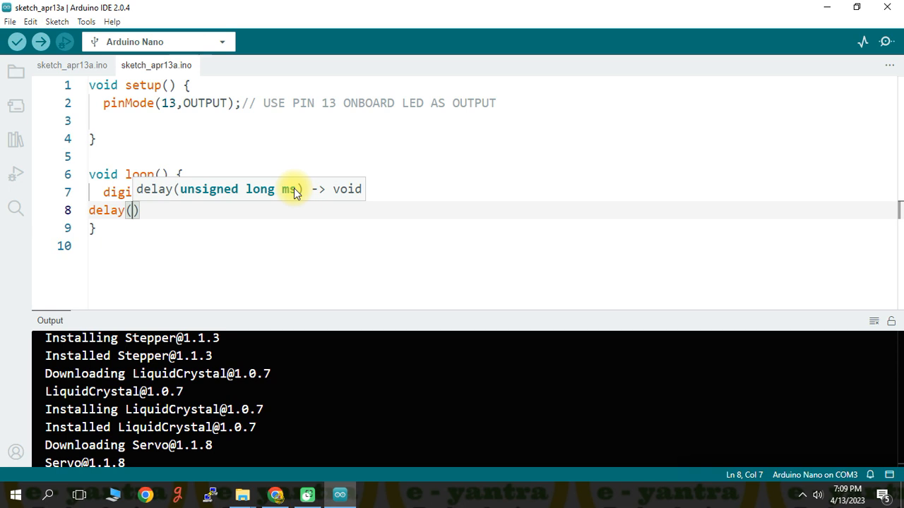
type("500")
key("ctrl+s")
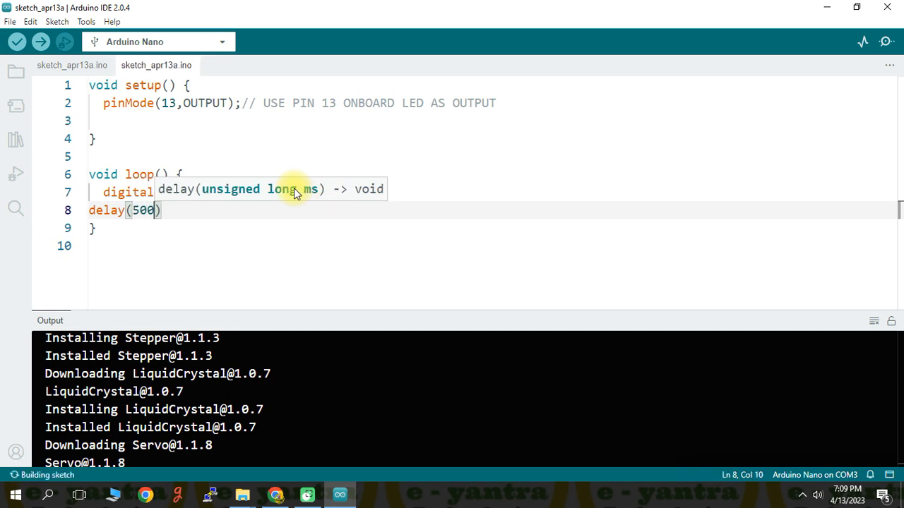
key("Right")
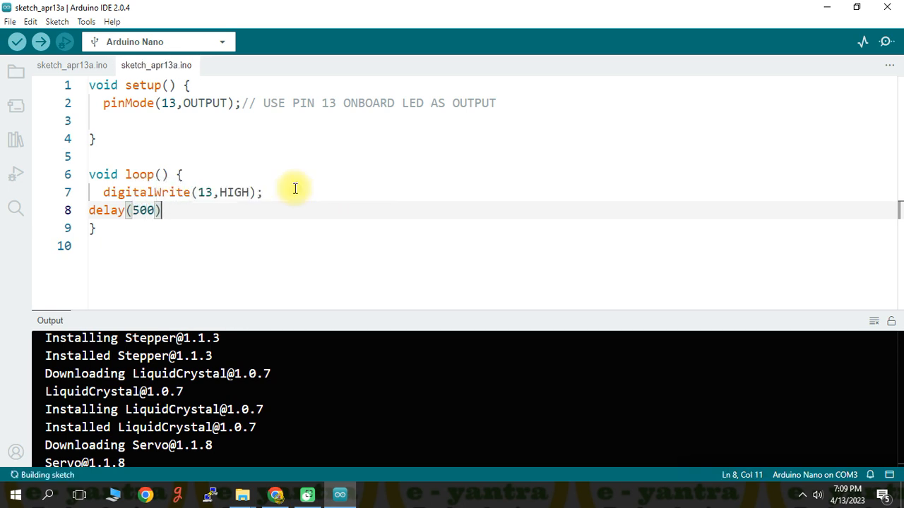
type(";")
key("ctrl+s")
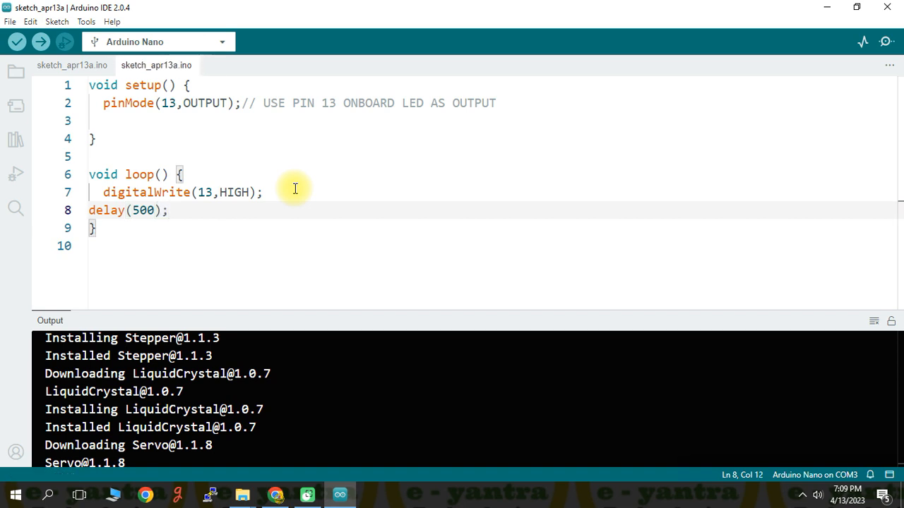
Step: Add the statement digitalWrite(13,LOW); on a new line below delay(500); in loop()
key("Return")
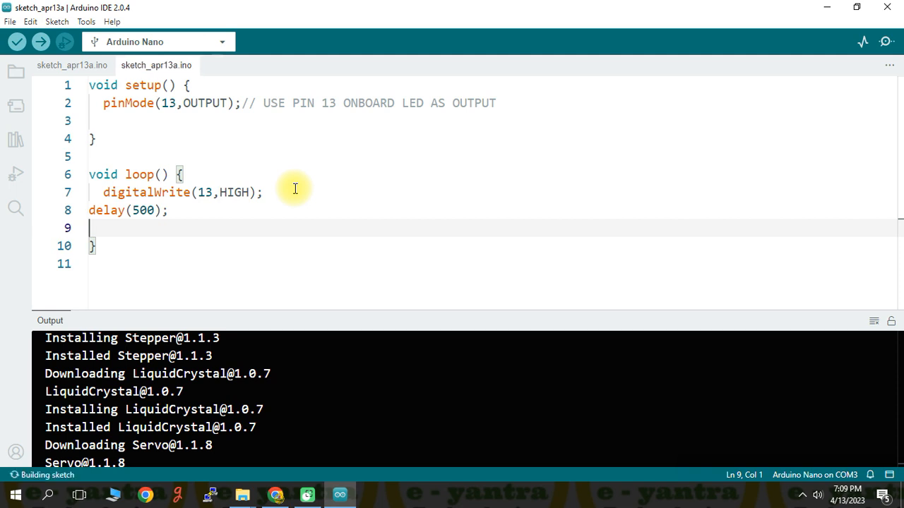
type("digitalWrite")
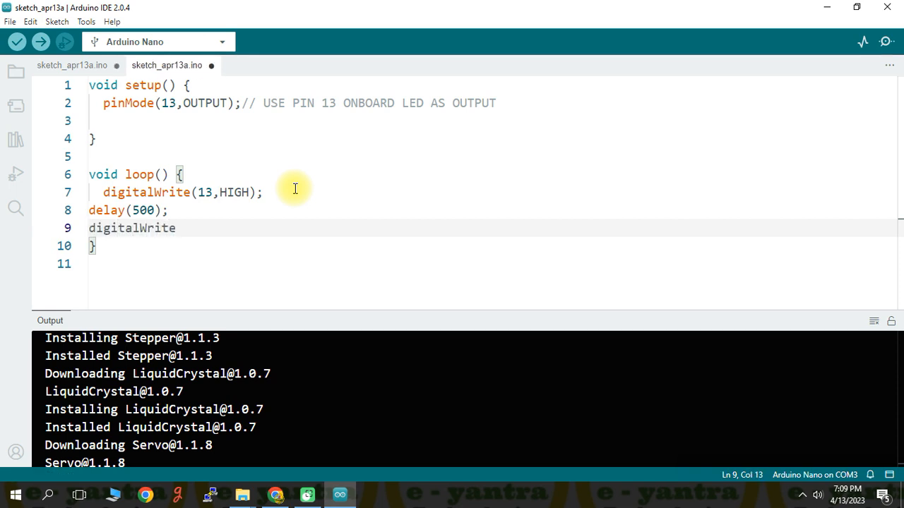
type("(13,")
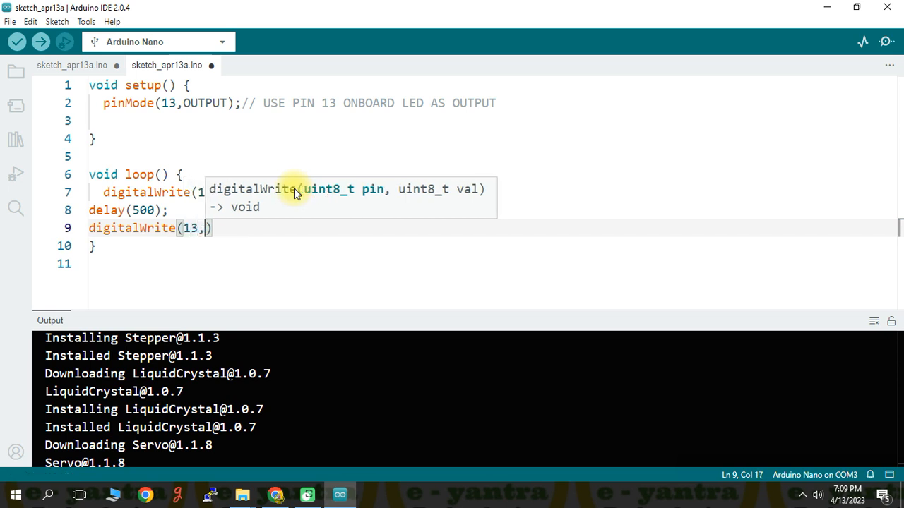
type("LOW")
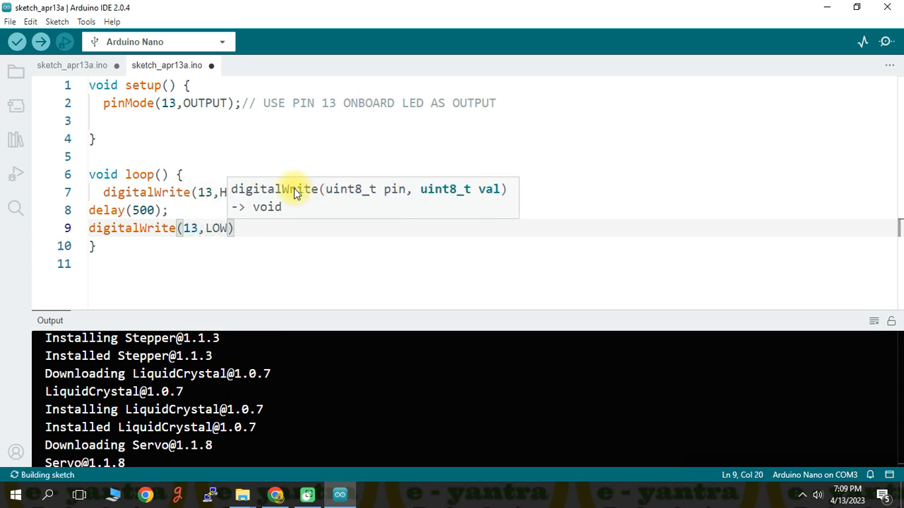
type(")")
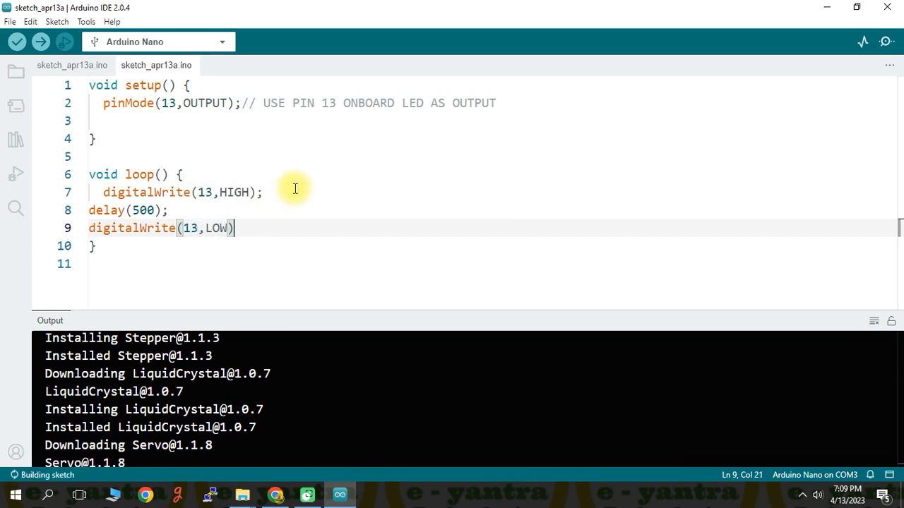
type(";")
Step: Add the statement delay(1000); on a new line below digitalWrite(13,LOW); in loop() and save the sketch
key("Return")
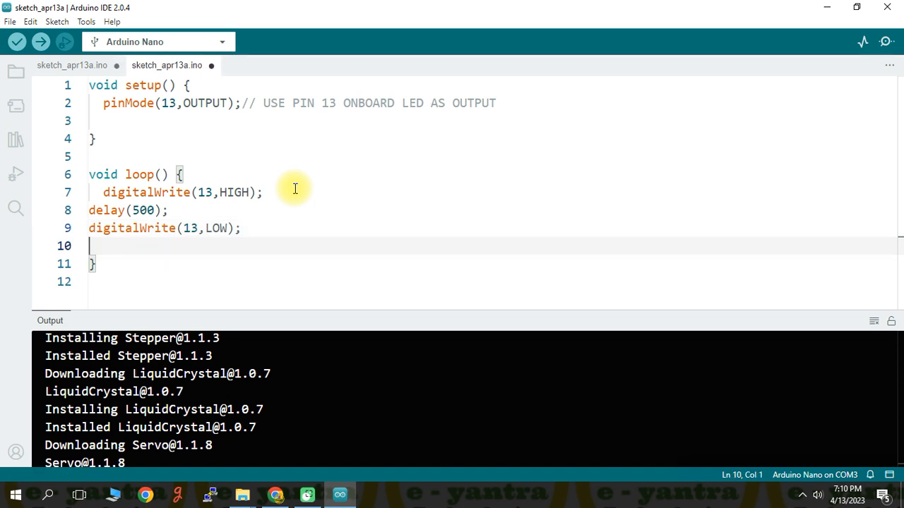
type("delauy")
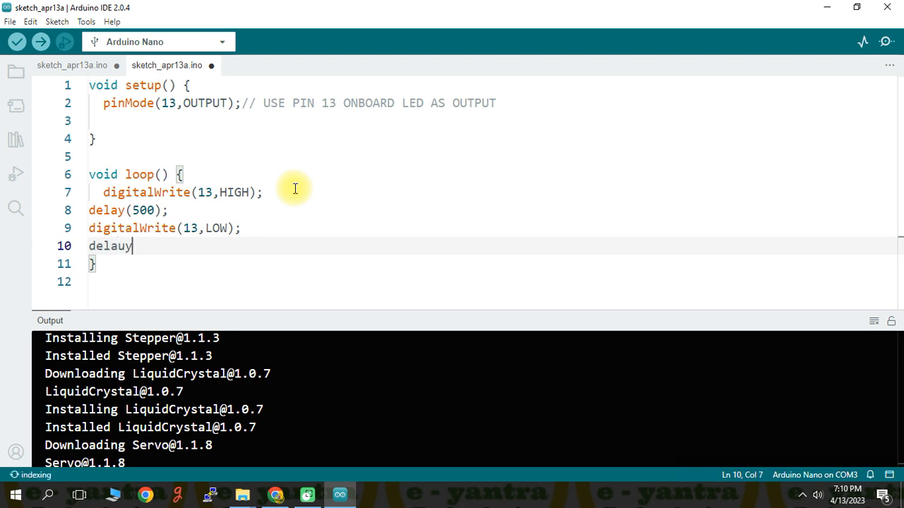
key("BackSpace")
key("BackSpace")
type("y")
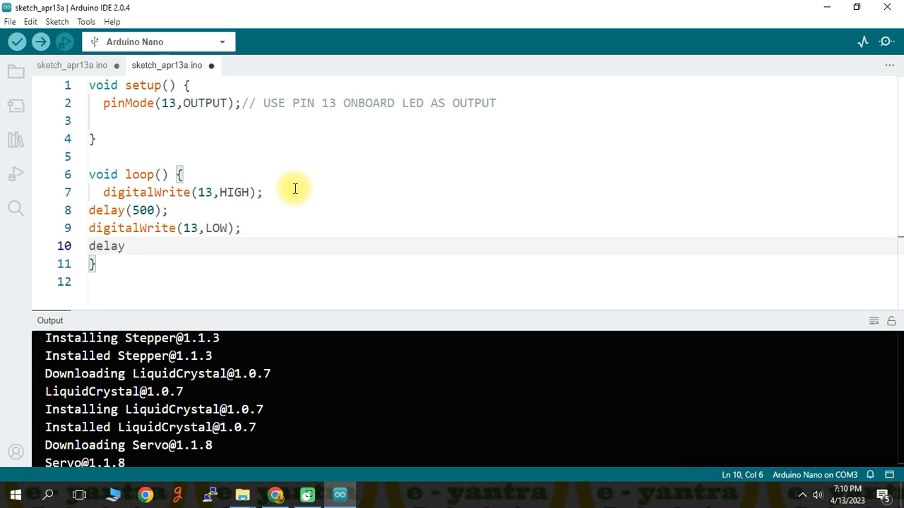
type("(1")
type("000")
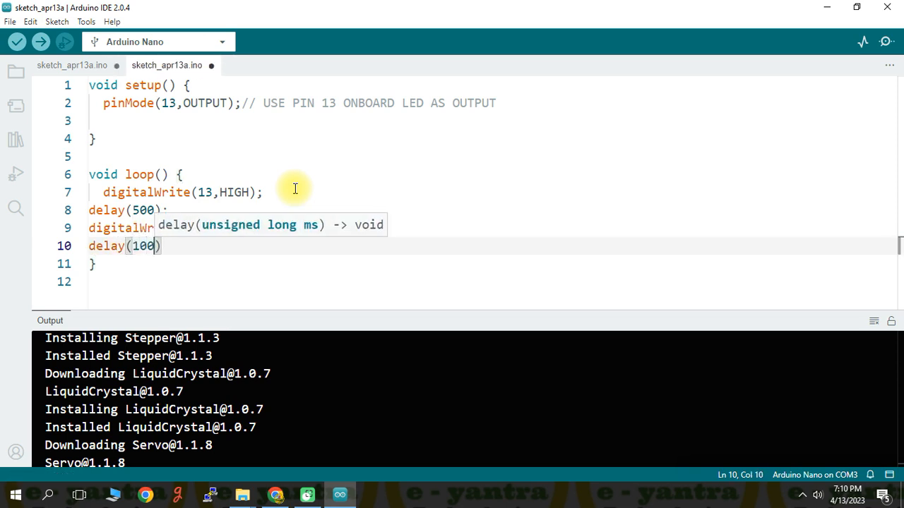
key("ctrl+s")
key("Right")
key("Right")
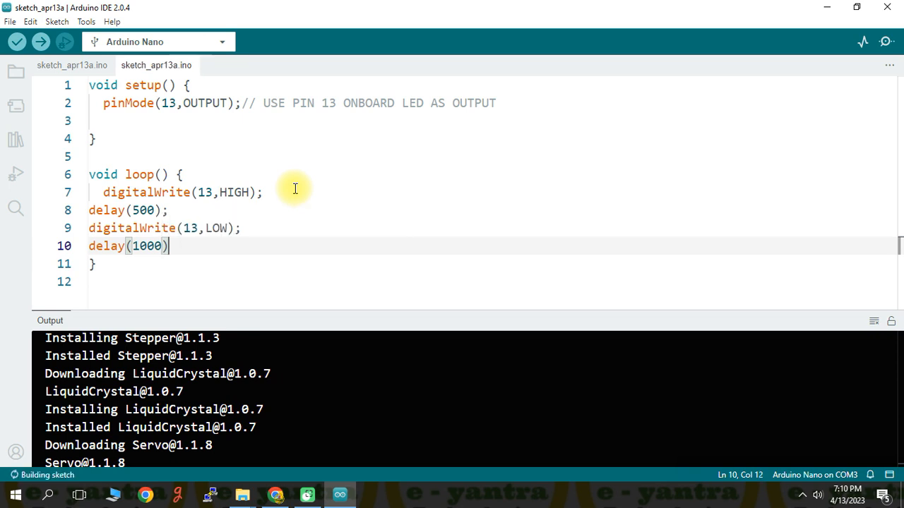
left_click(178, 245)
type(";")
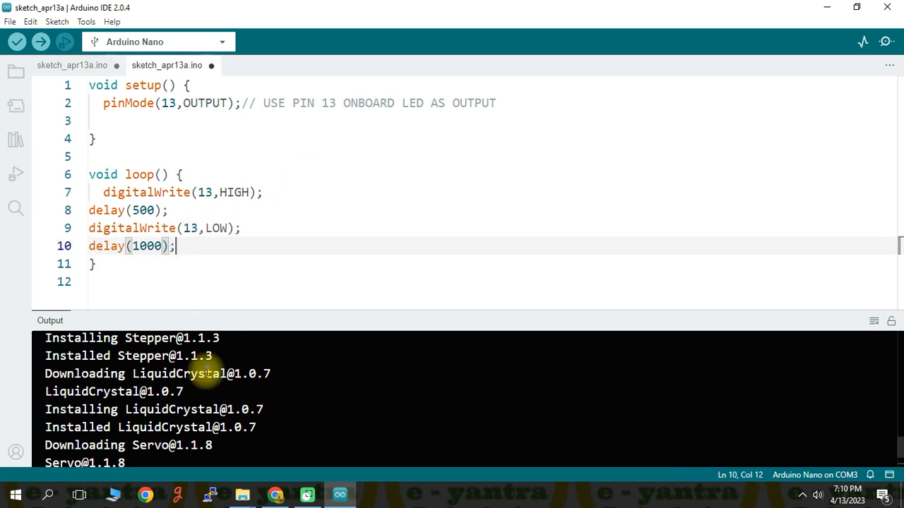
key("ctrl+s")
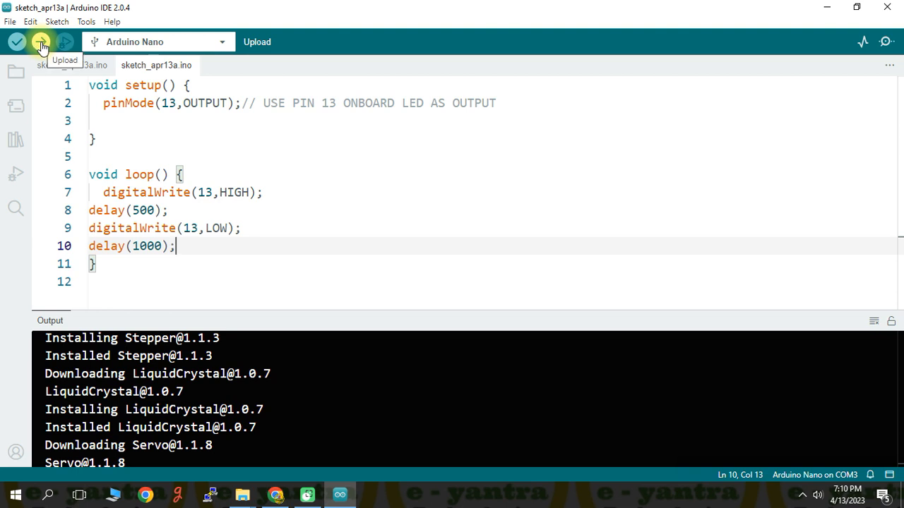
Step: Check that Arduino Nano on COM3 is the selected board and upload the sketch to it
left_click(217, 41)
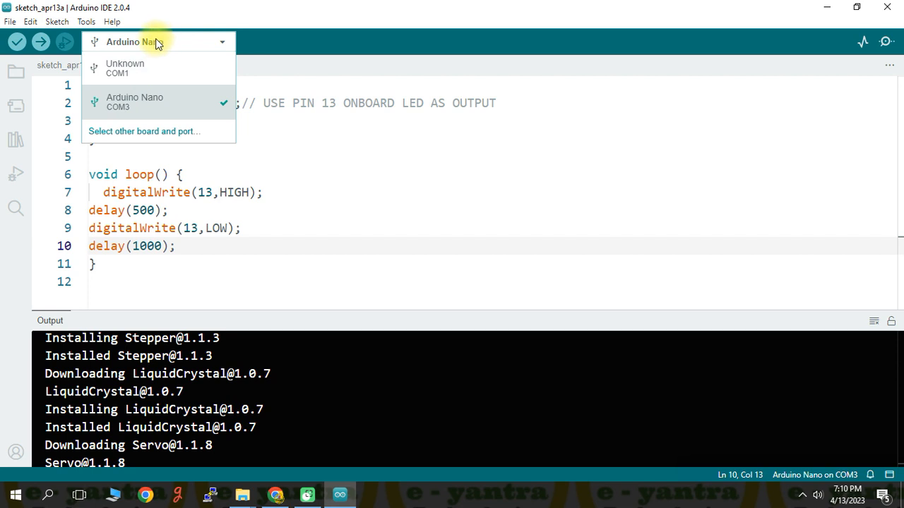
left_click(41, 44)
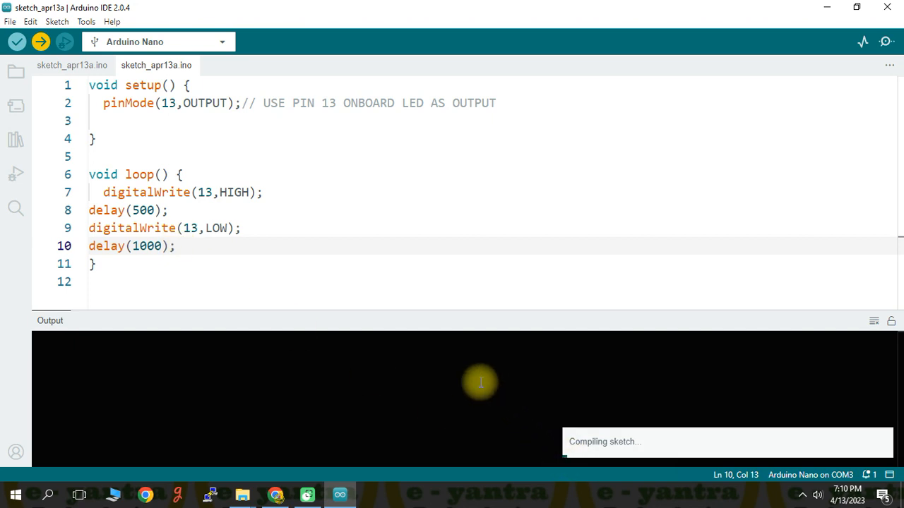